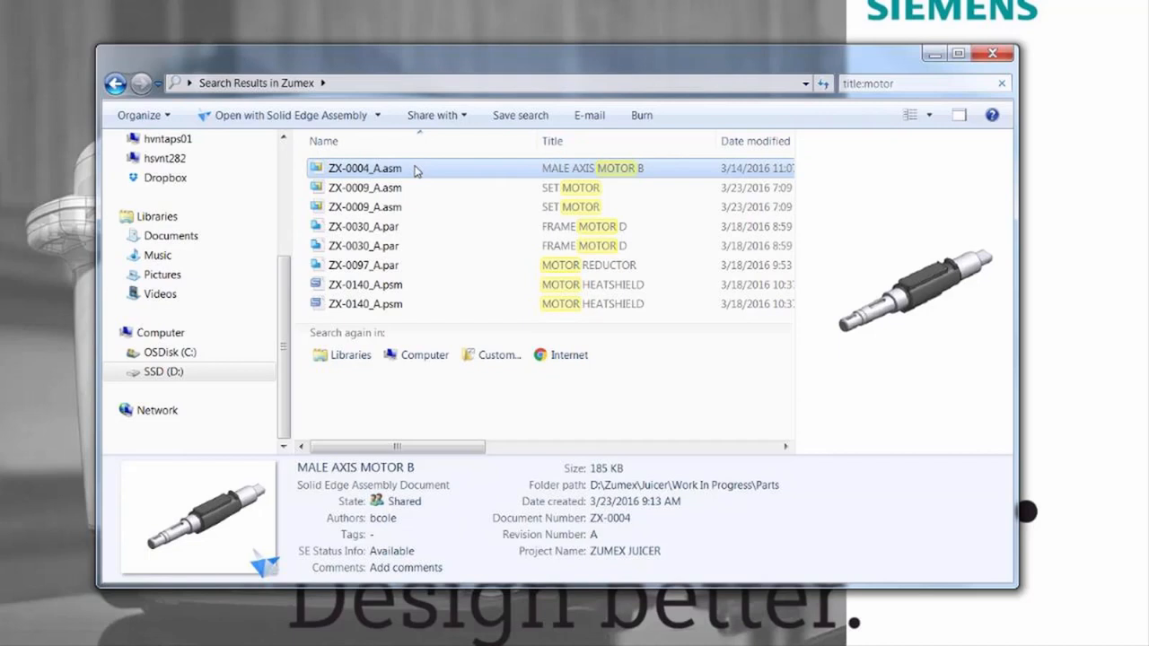
text(t)
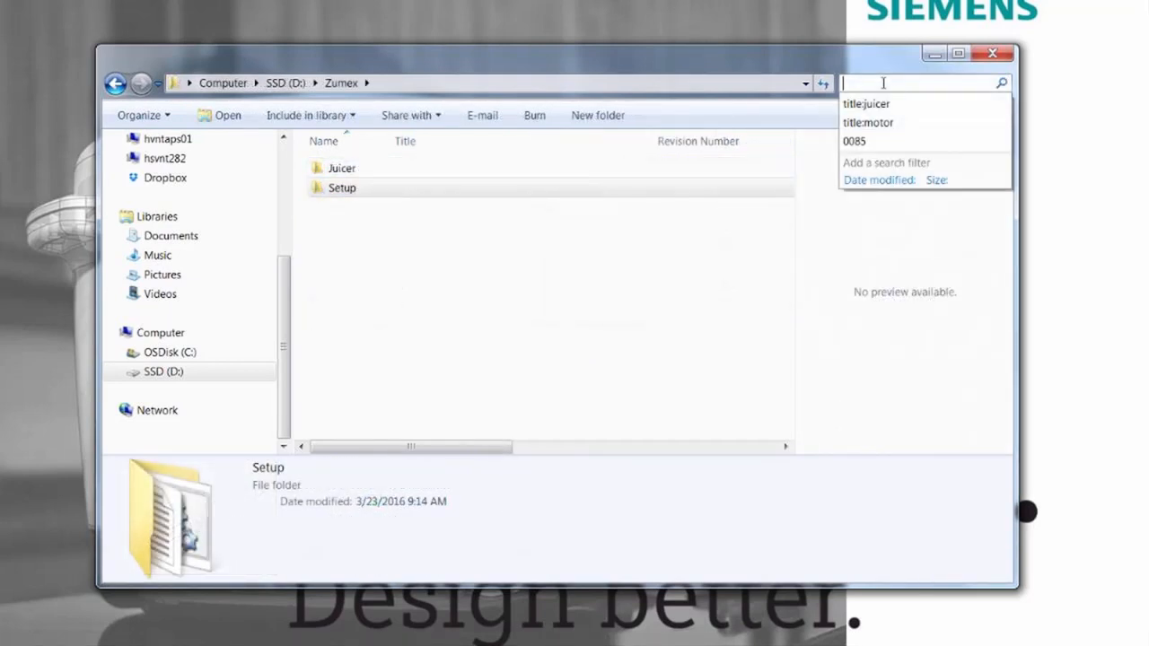
text(itle:)
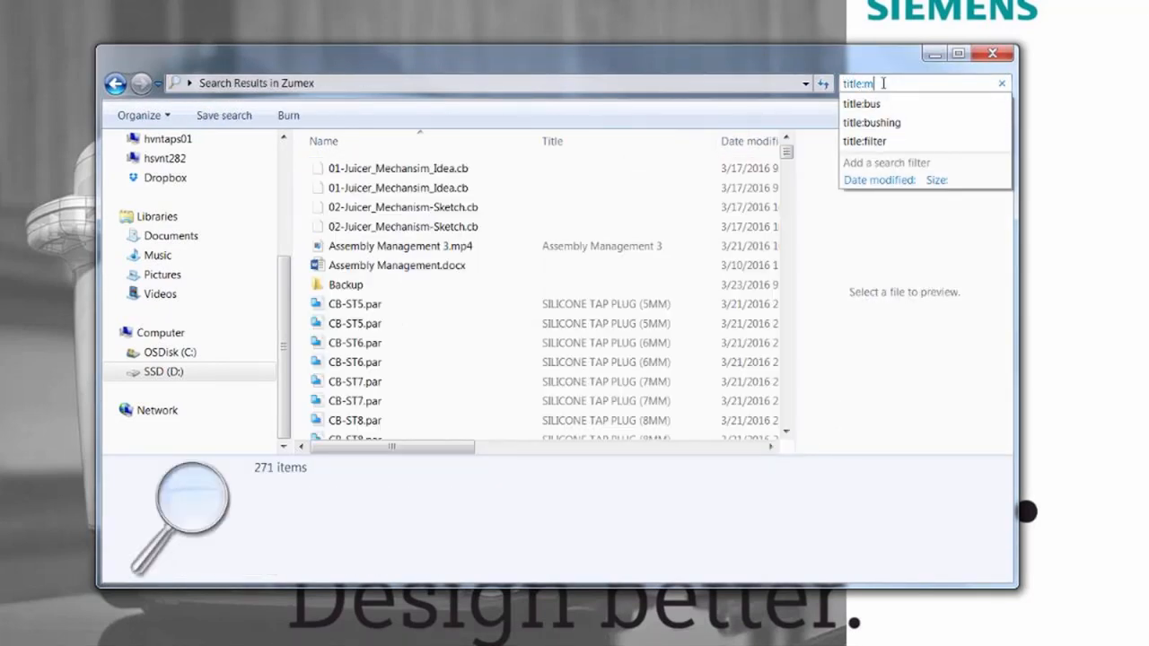
text(motor)
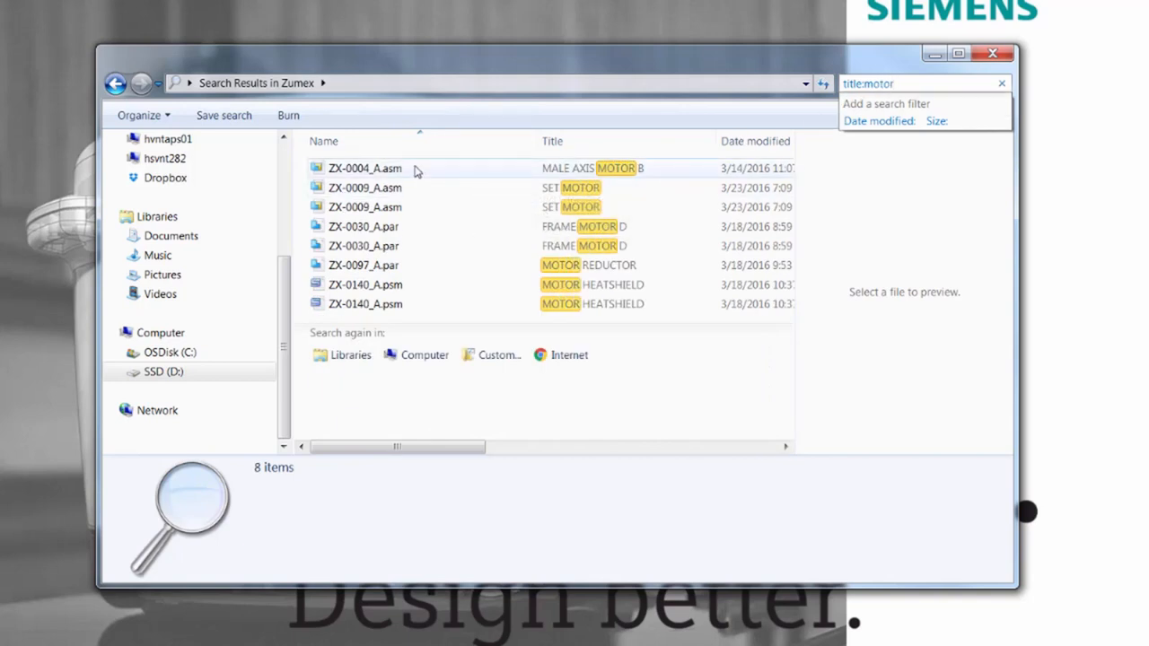
Preview the MALE AXIS MOTOR B assembly, then replace the title search with juicer
click(416, 171)
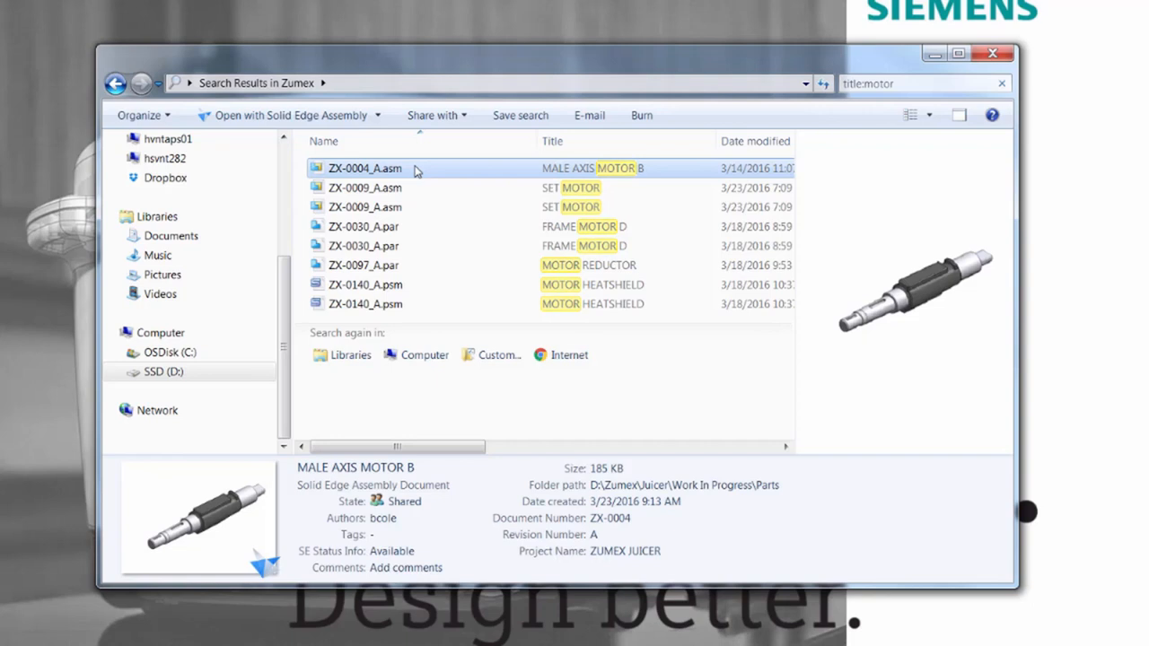
click(946, 84)
text(title:)
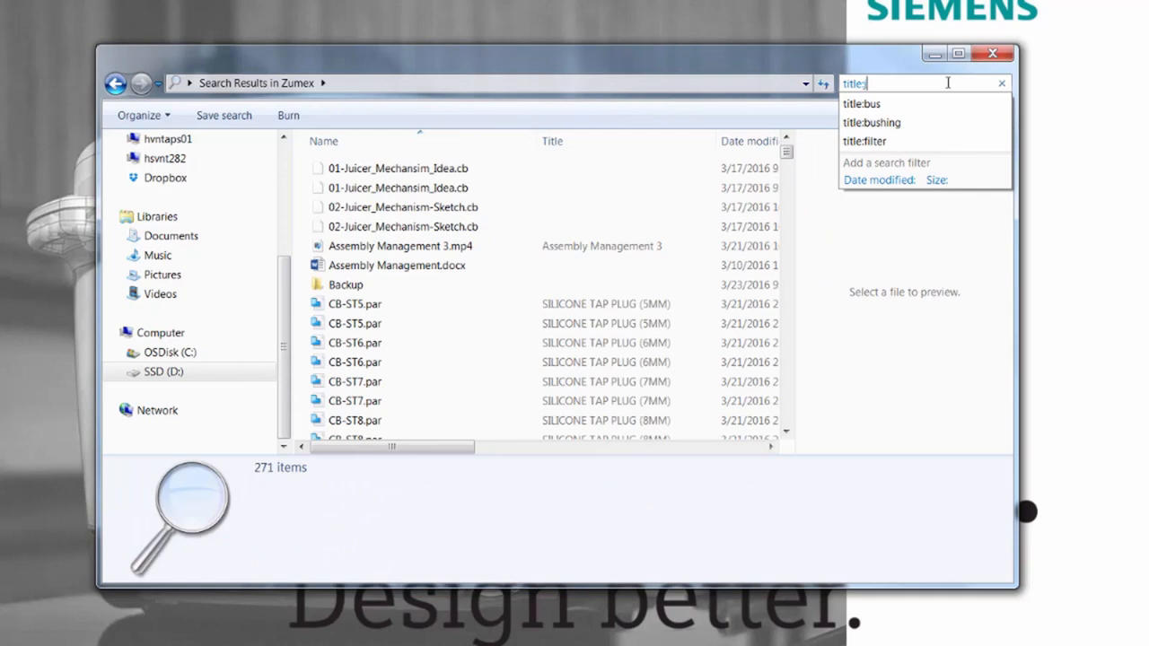
text(juice)
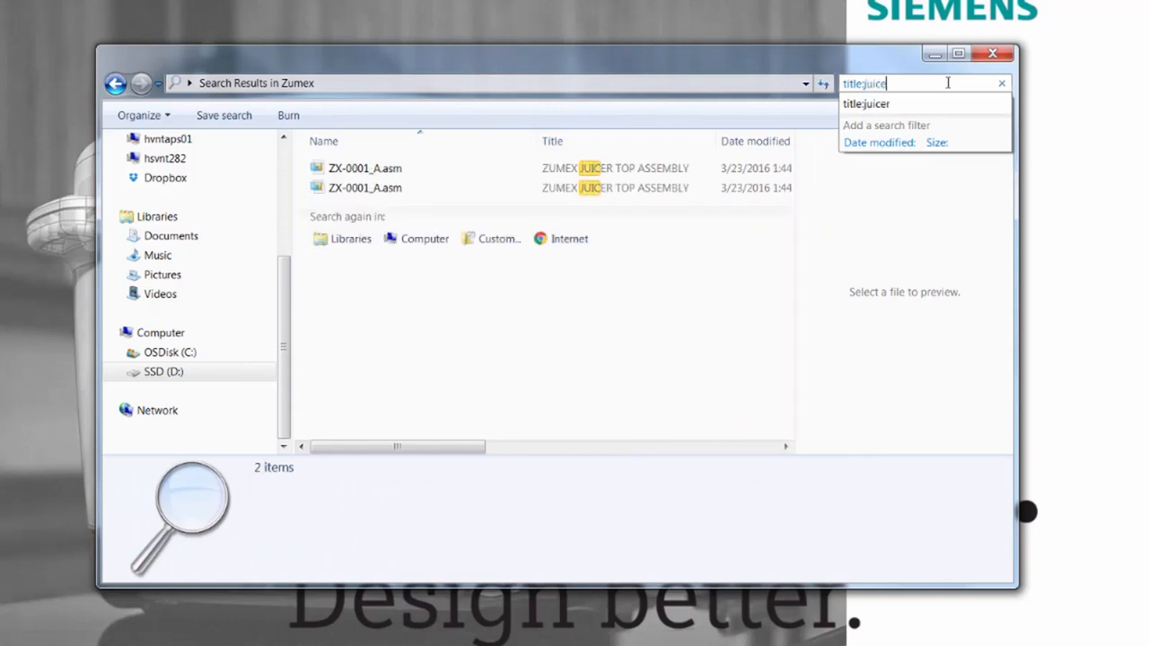
text(r)
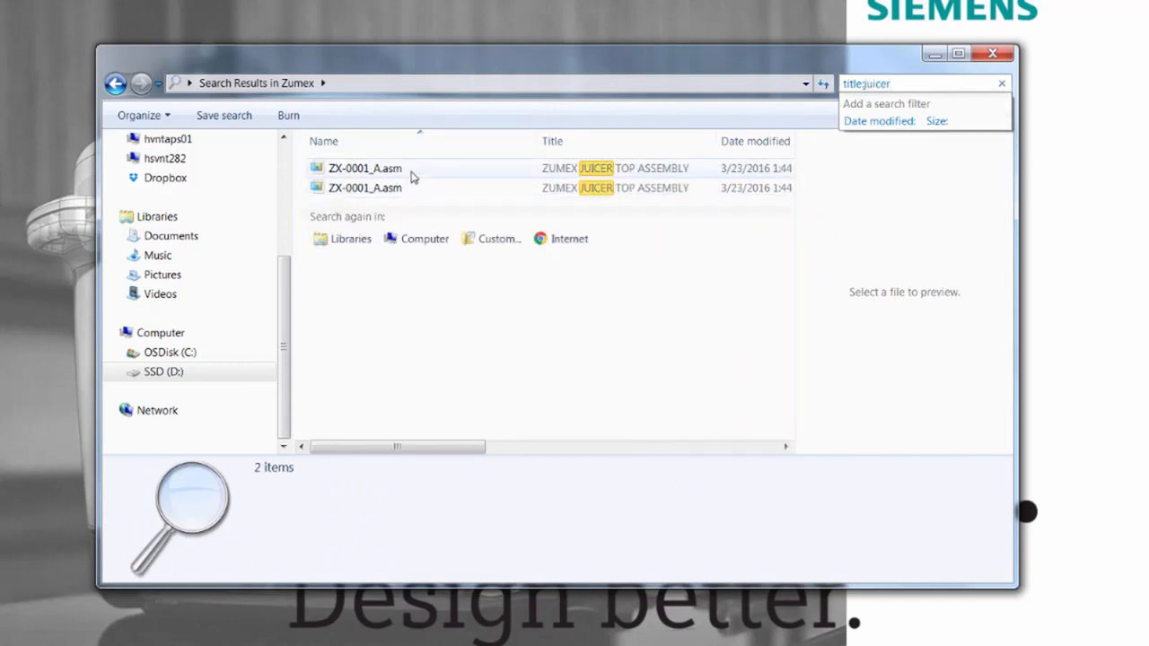
Select the ZUMEX JUICER TOP ASSEMBLY ZX-0001_A.asm and open it in Solid Edge
click(414, 175)
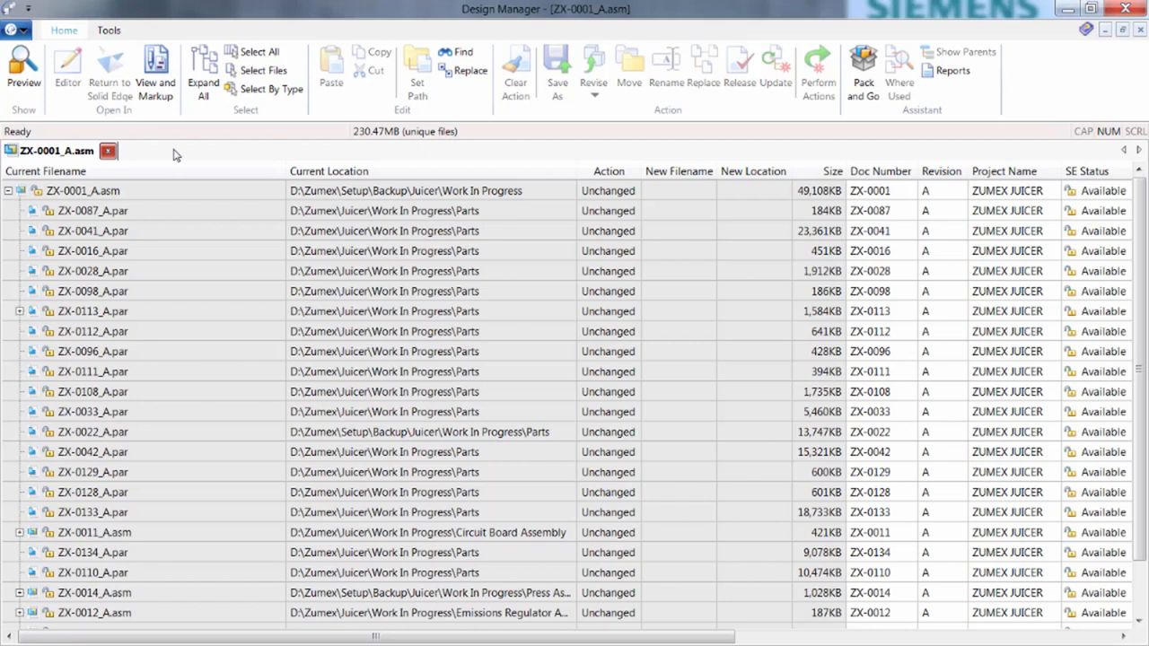
click(137, 191)
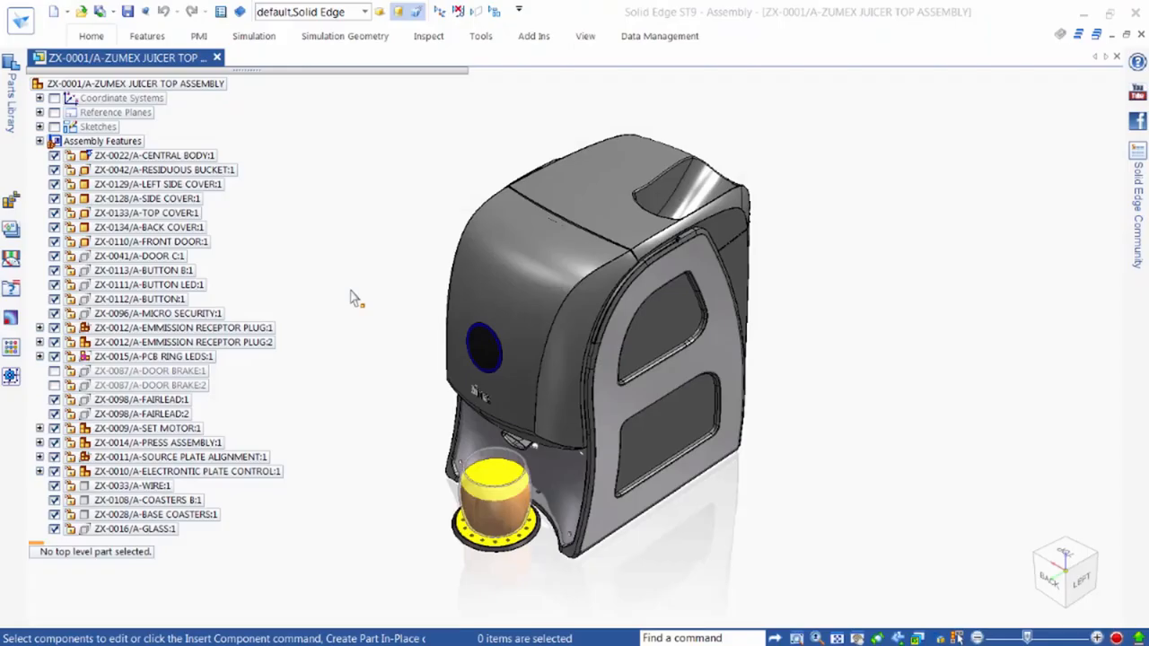
Edit the PRESS ASSEMBLY in place and apply the Tap Assembly display configuration
click(529, 445)
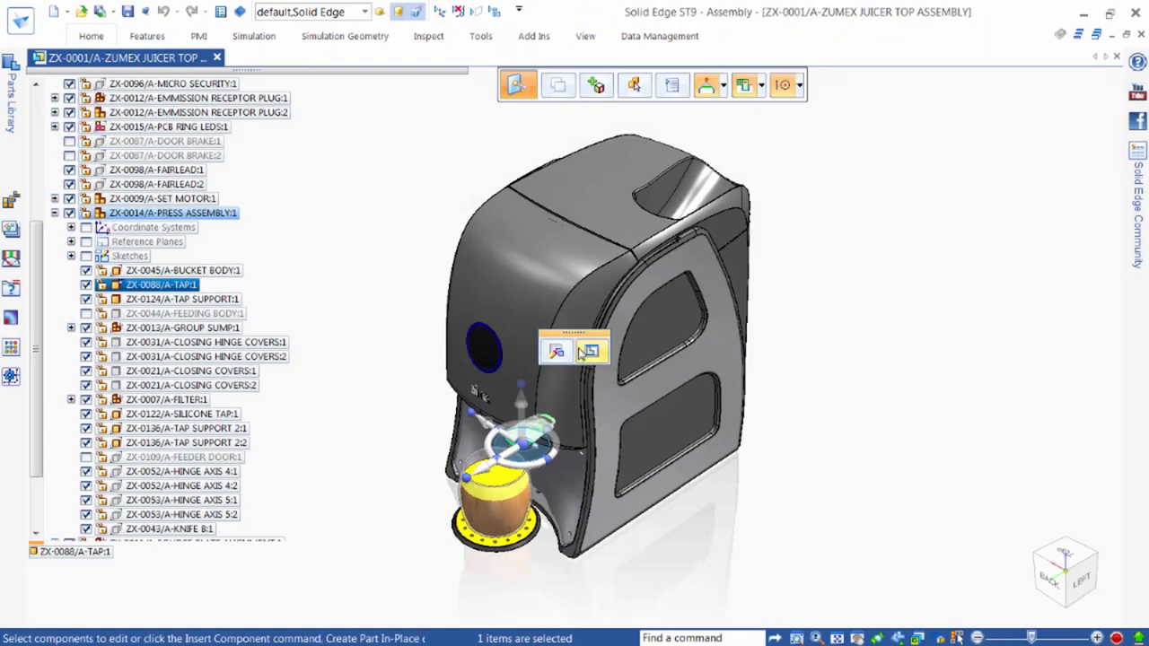
click(232, 219)
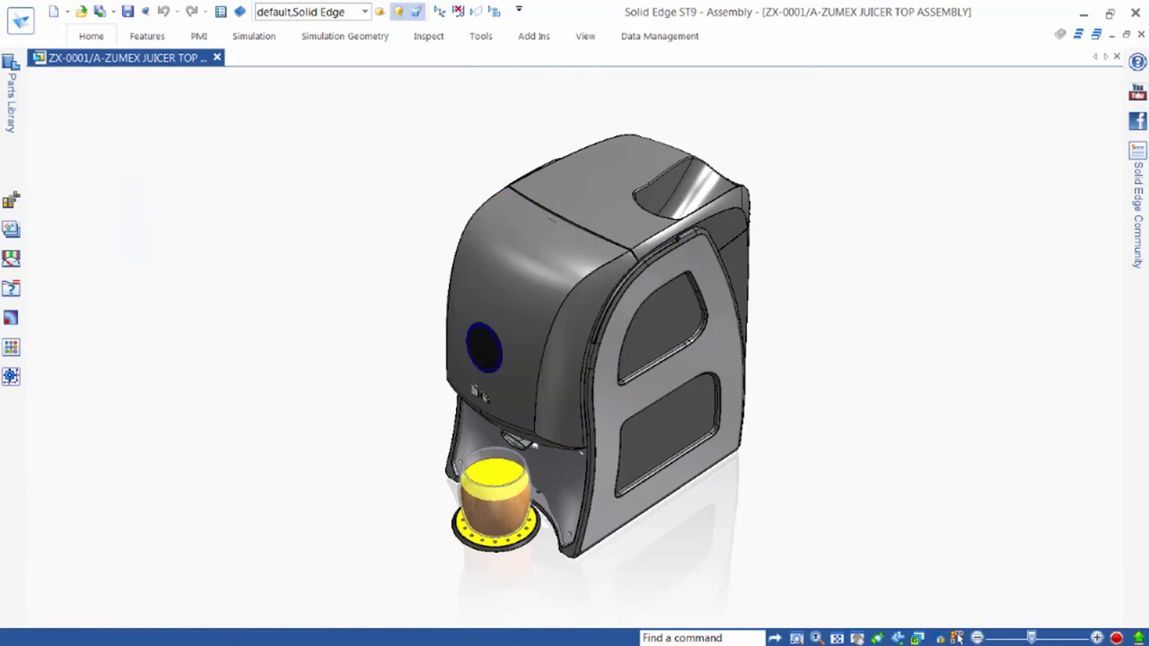
click(364, 12)
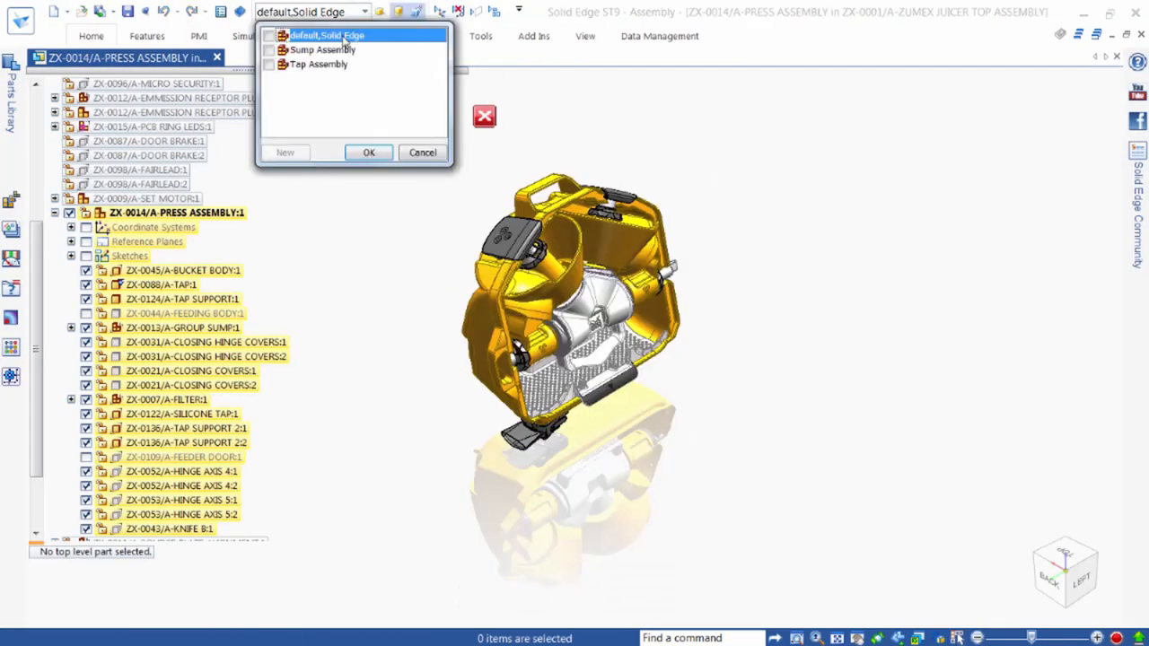
click(309, 63)
click(364, 151)
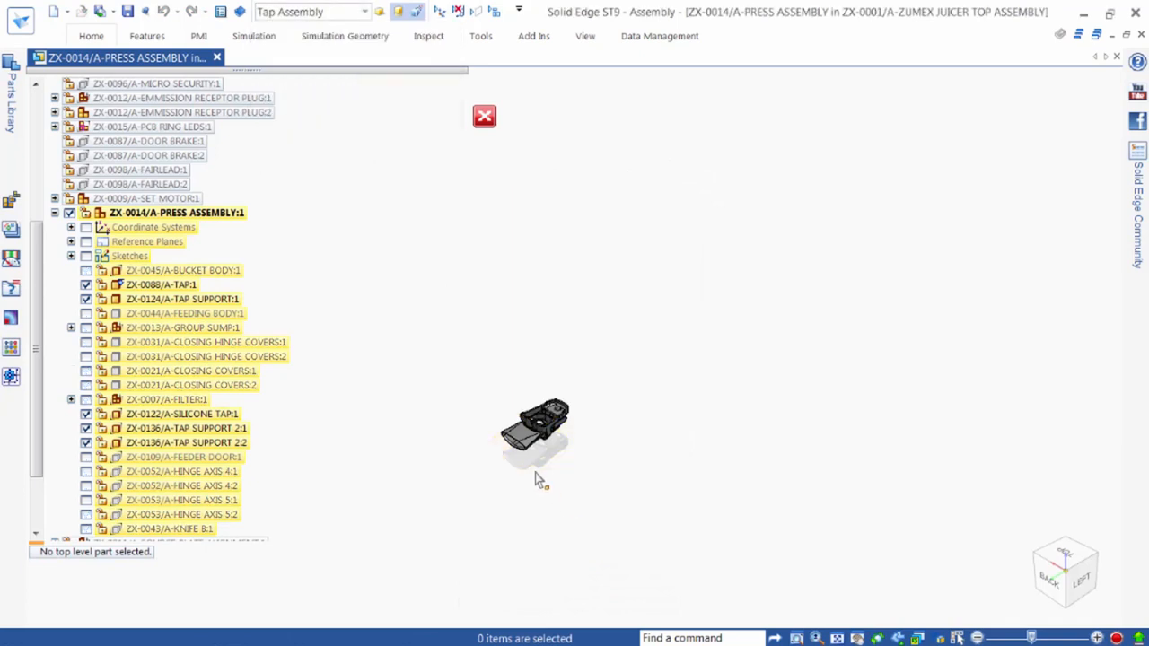
scroll(538, 466, up, 1)
scroll(521, 462, up, 1)
scroll(509, 457, up, 1)
scroll(509, 457, up, 2)
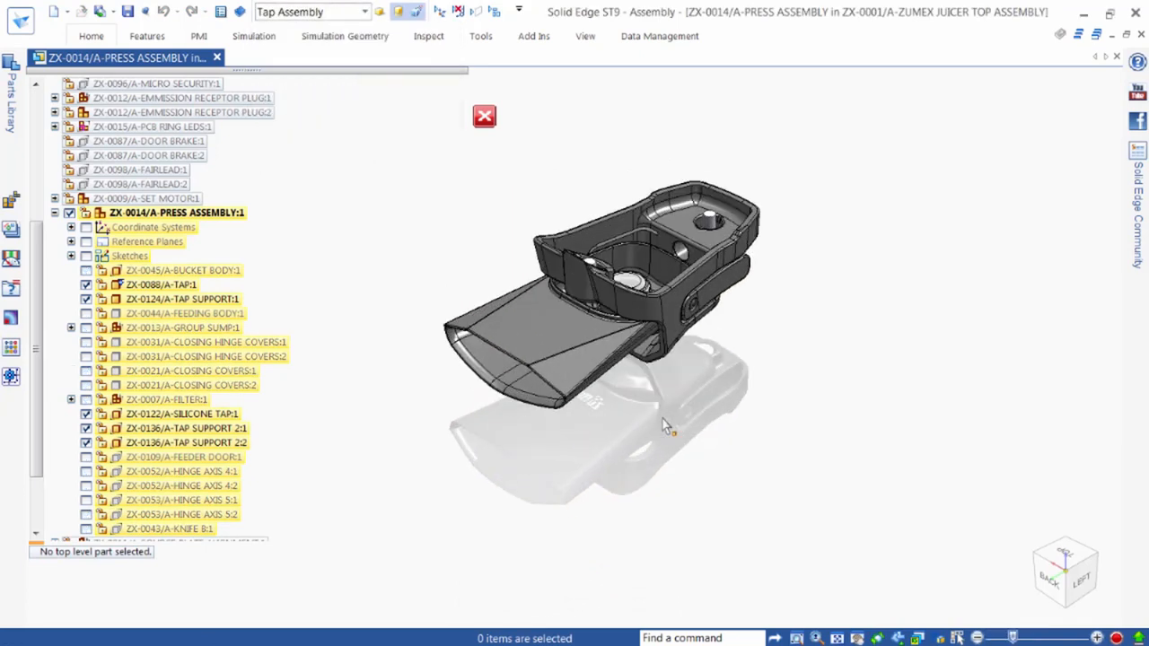
drag(1064, 574, 1065, 564)
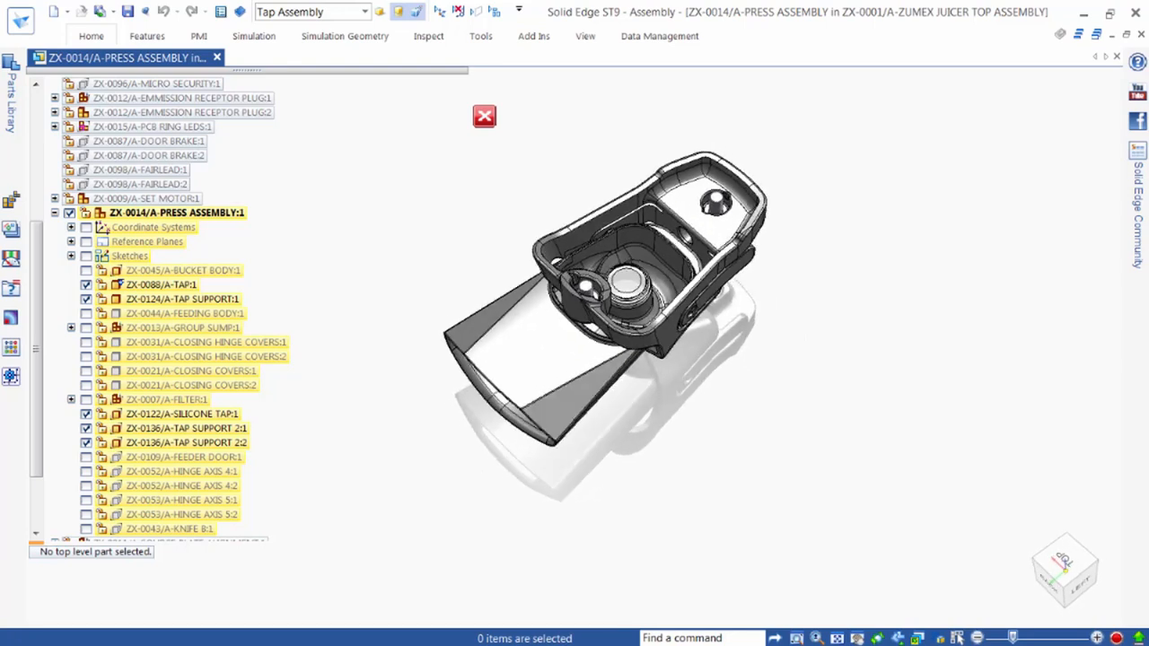
Search the Zumex folder for documents whose Vendor contains crate
click(12, 116)
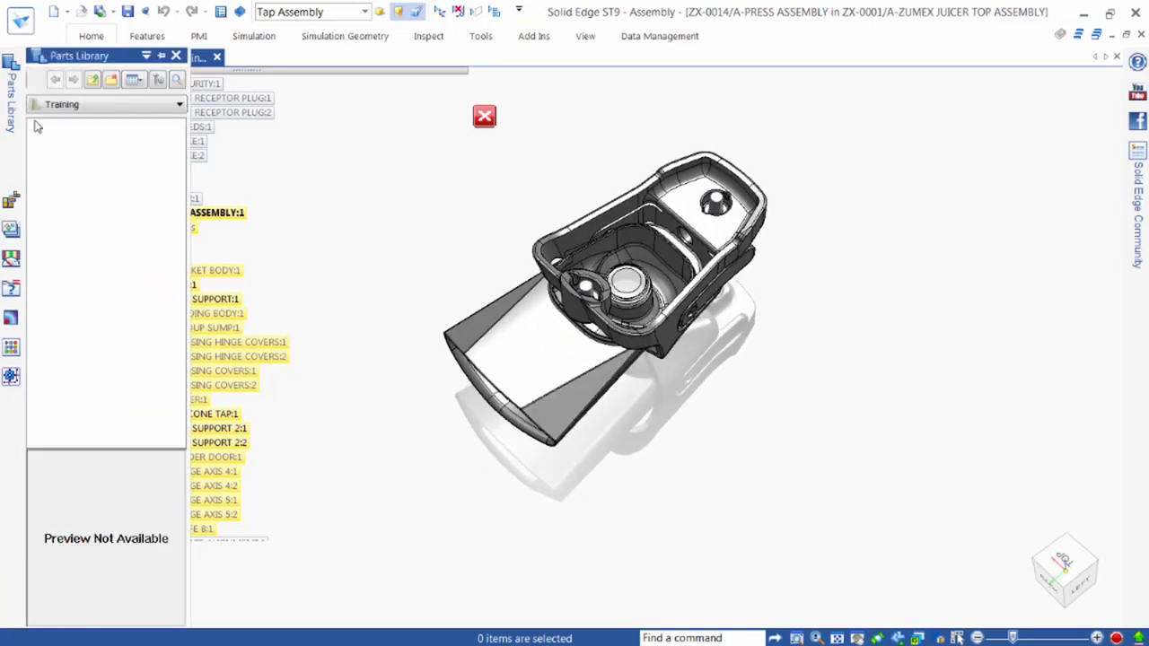
click(175, 82)
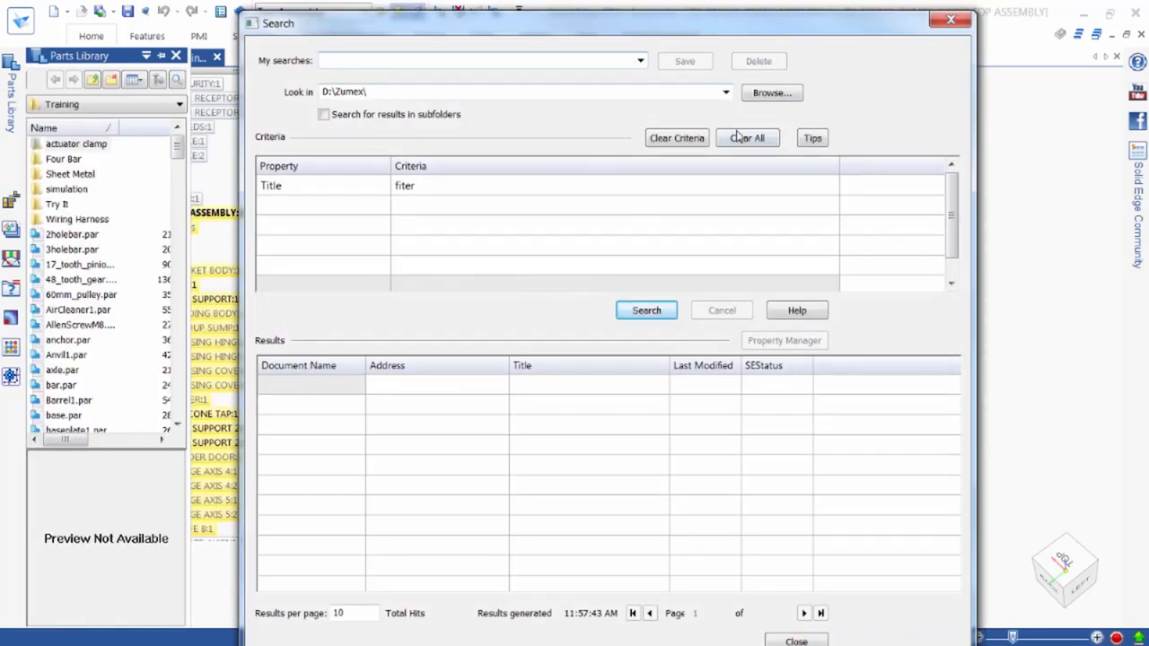
click(747, 138)
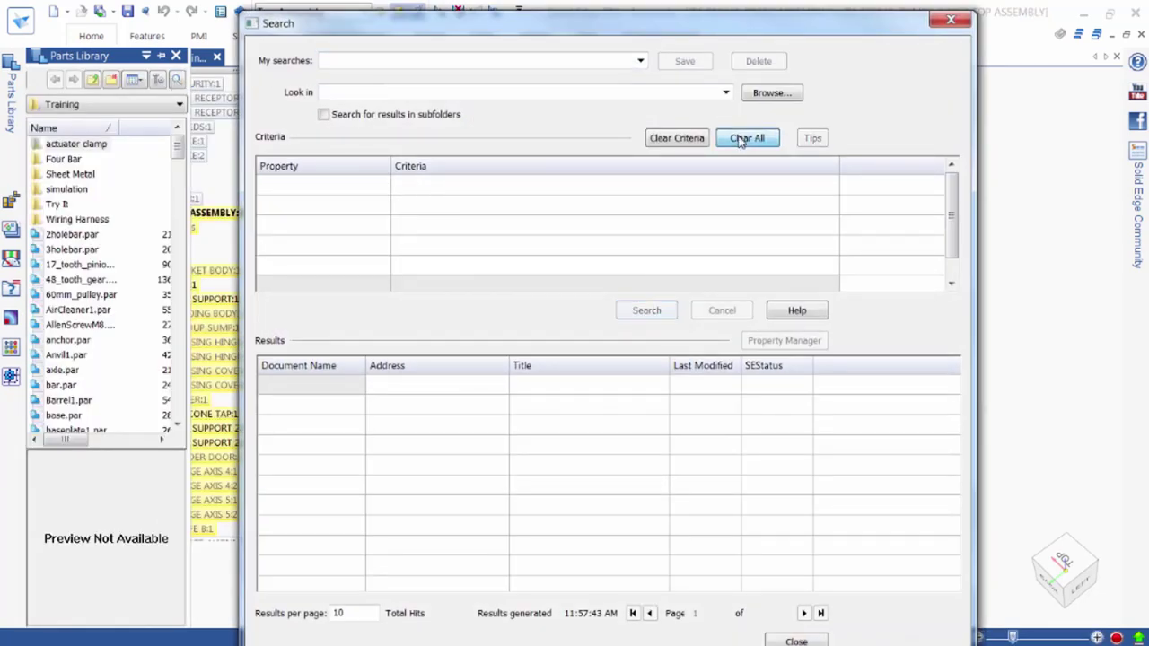
click(725, 93)
click(364, 105)
click(323, 184)
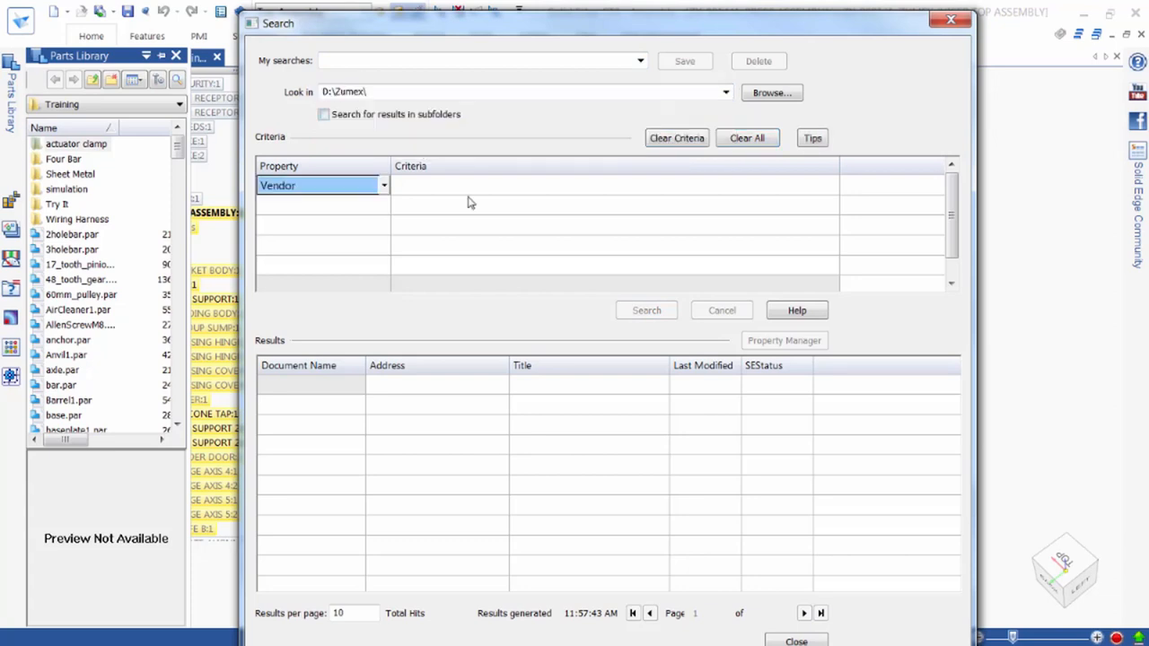
click(458, 186)
text(contain)
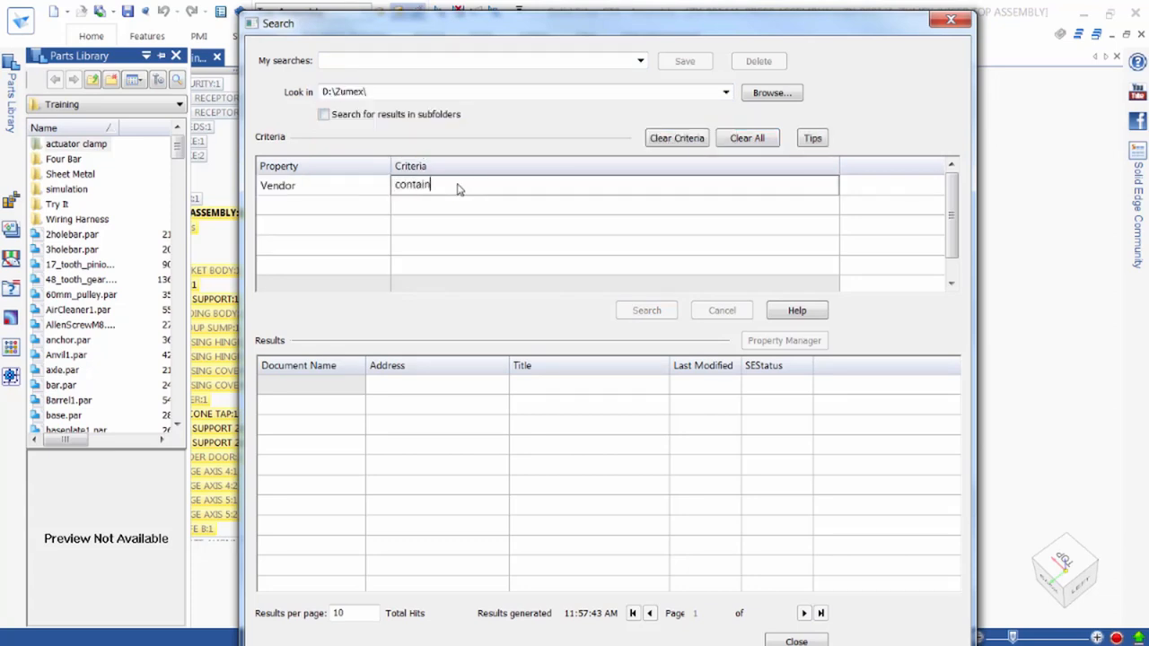
text(s "crate")
key(Return)
click(646, 311)
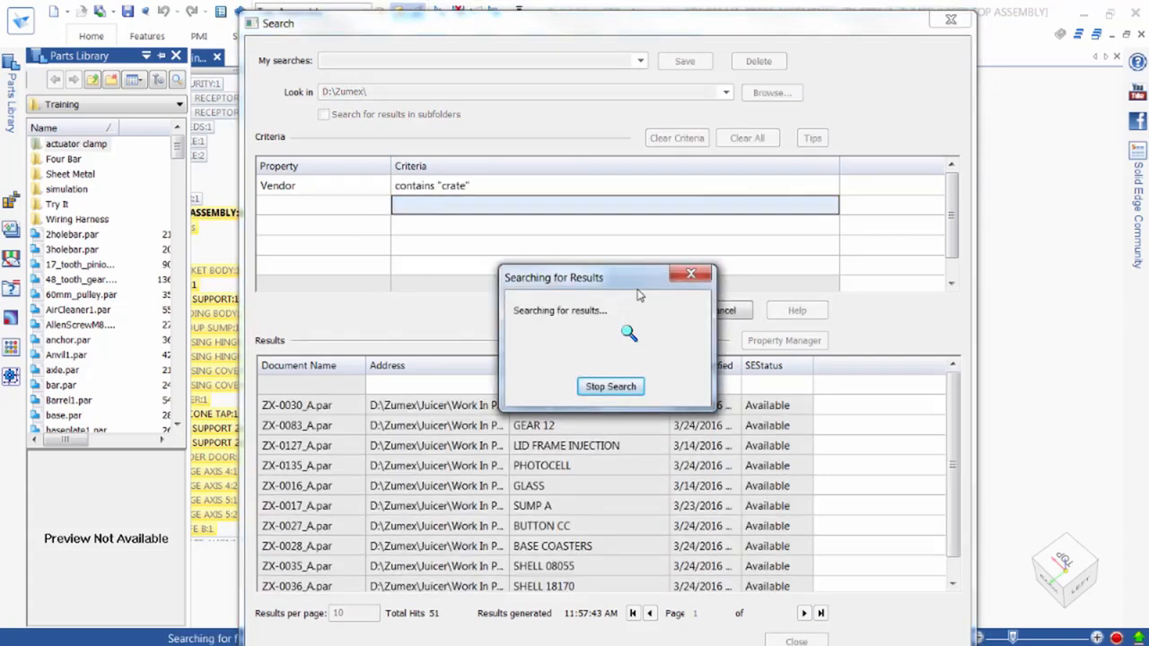
Add a Title contains plug criterion and rerun the search
click(354, 213)
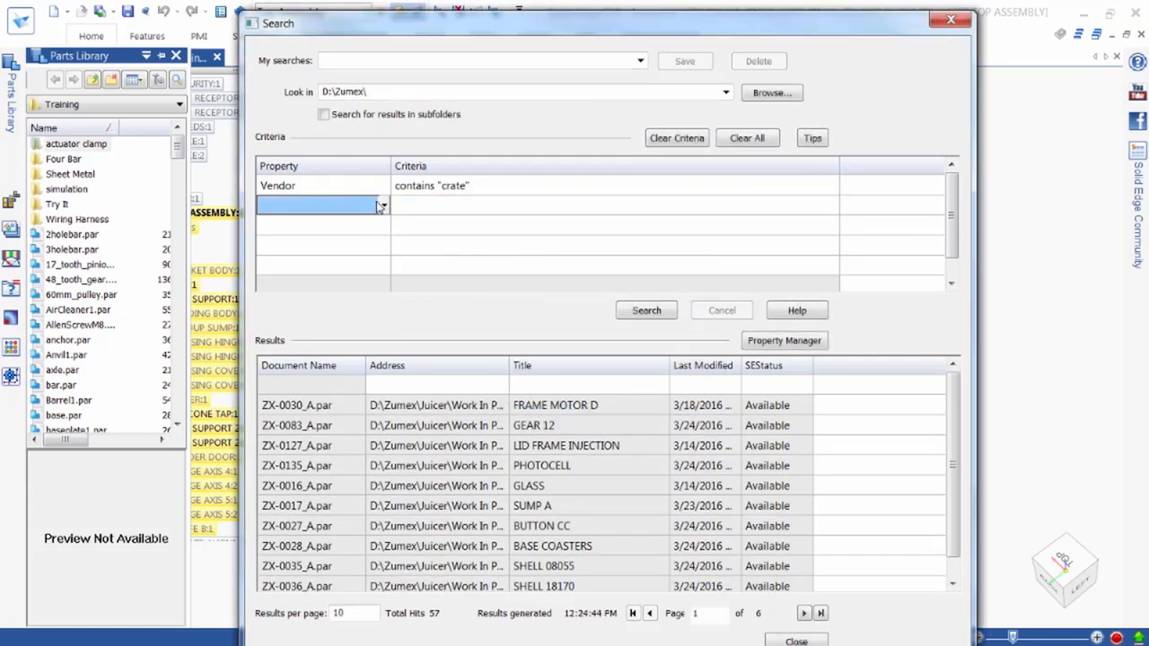
click(380, 208)
scroll(324, 269, down, 5)
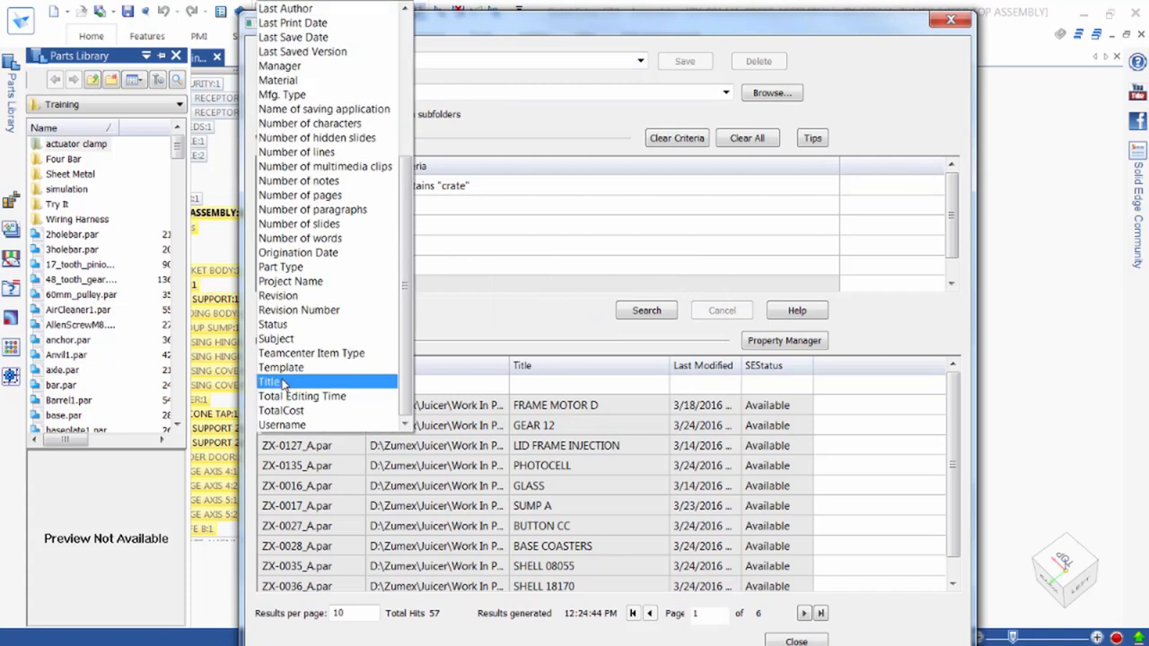
click(284, 382)
click(415, 211)
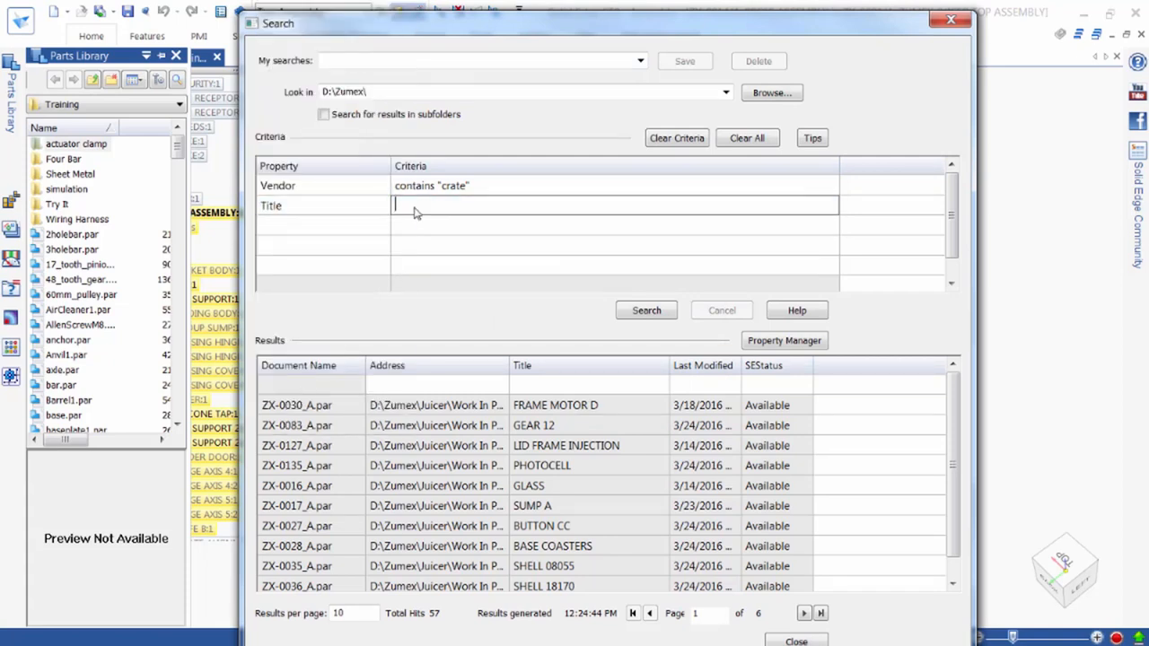
text(contains )
text(")
text(plug")
key(Return)
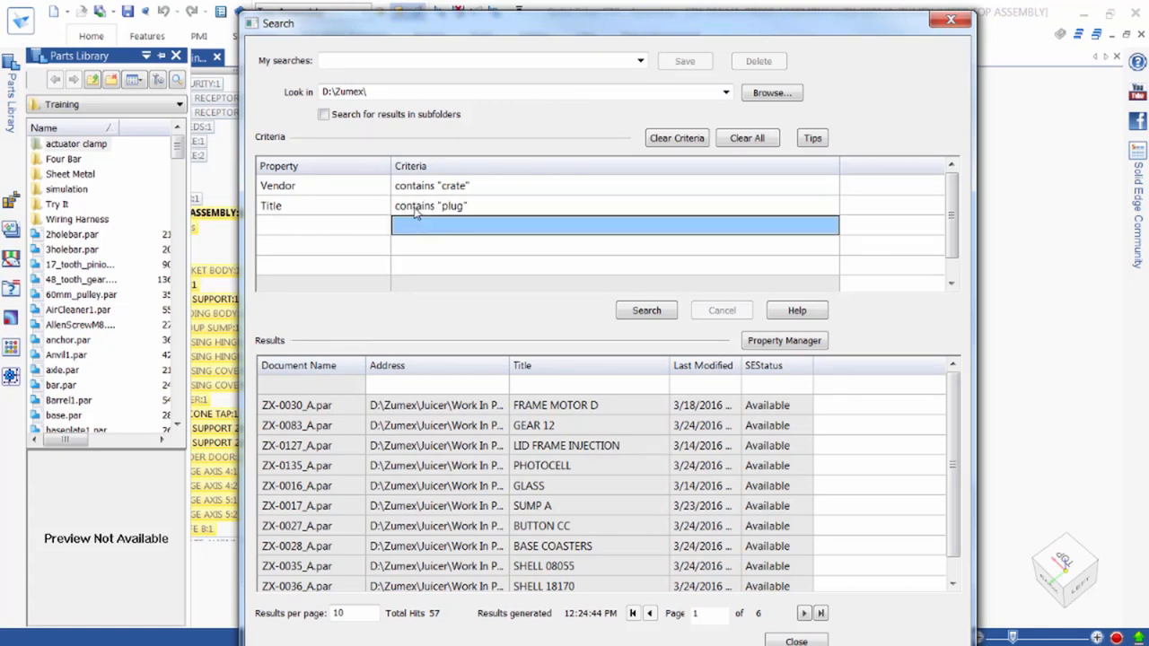
click(646, 310)
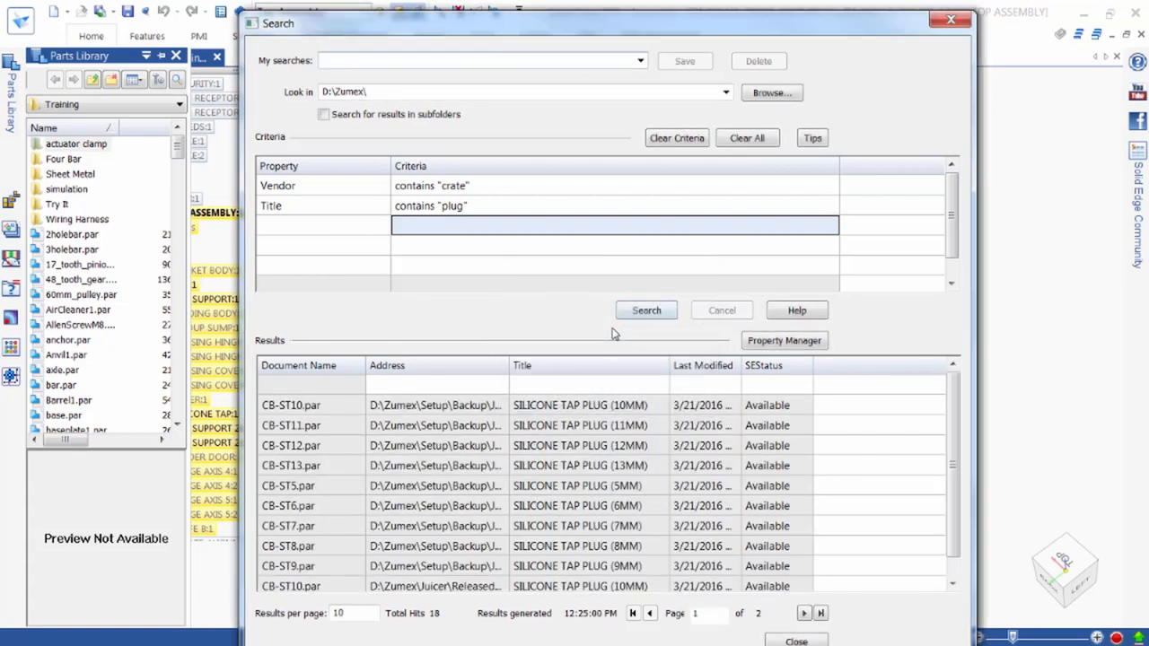
Preview the first silicone tap plug and the 12MM plug results
click(352, 413)
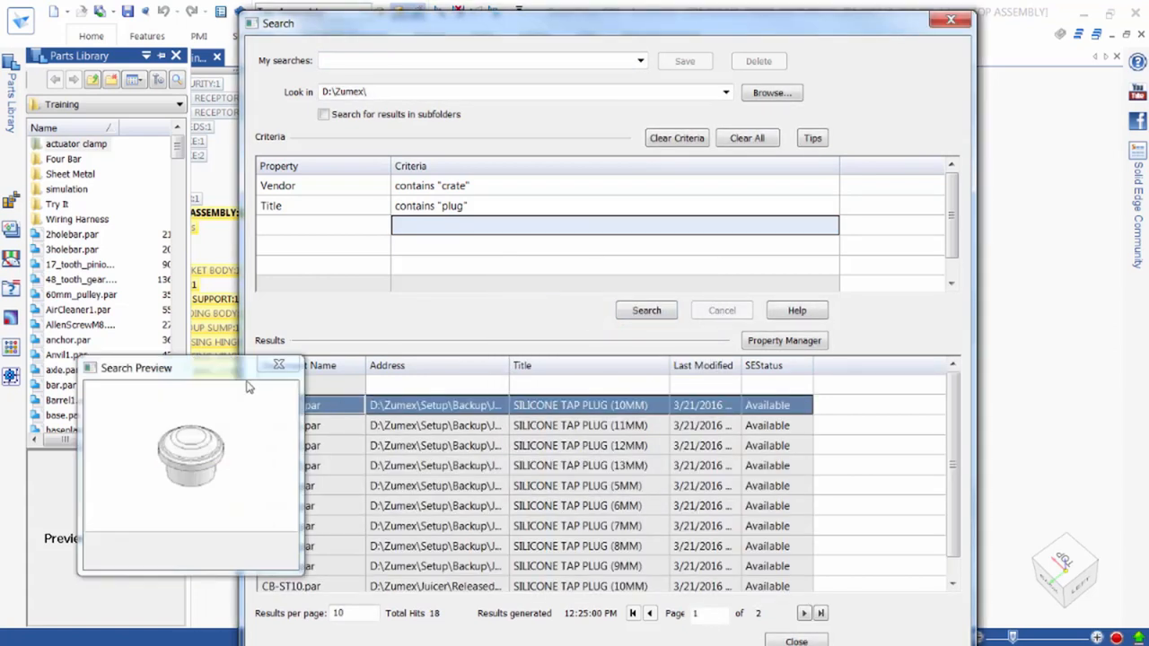
drag(248, 370, 590, 316)
click(336, 446)
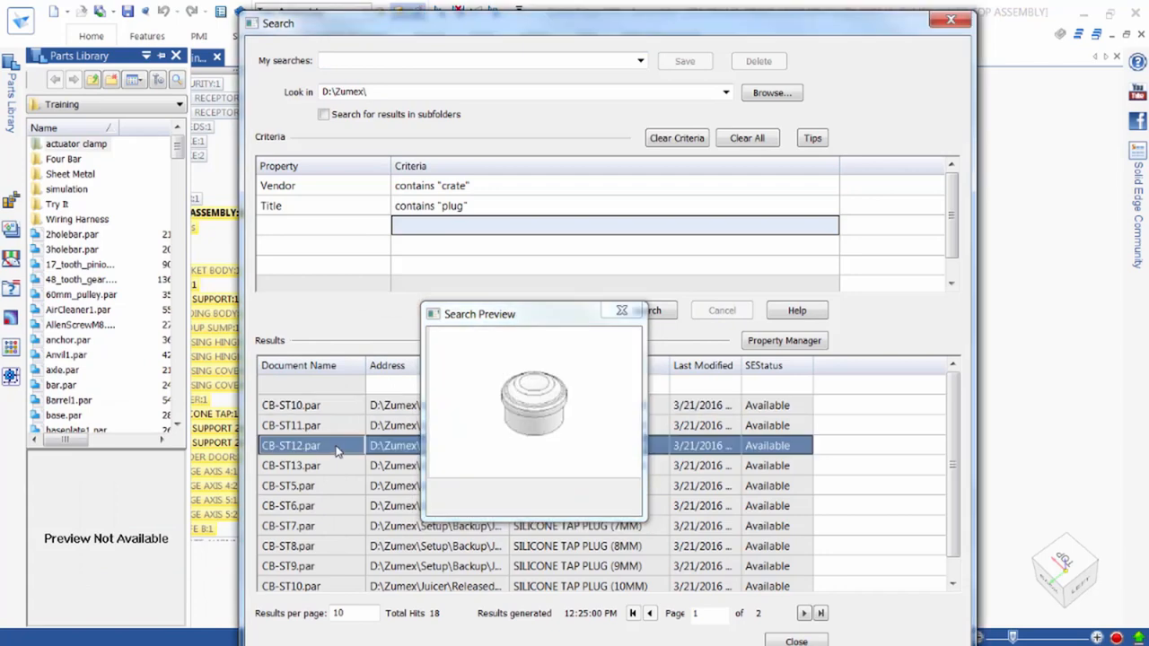
Start Replace Part with Copy on the SILICONE TAP part
click(318, 526)
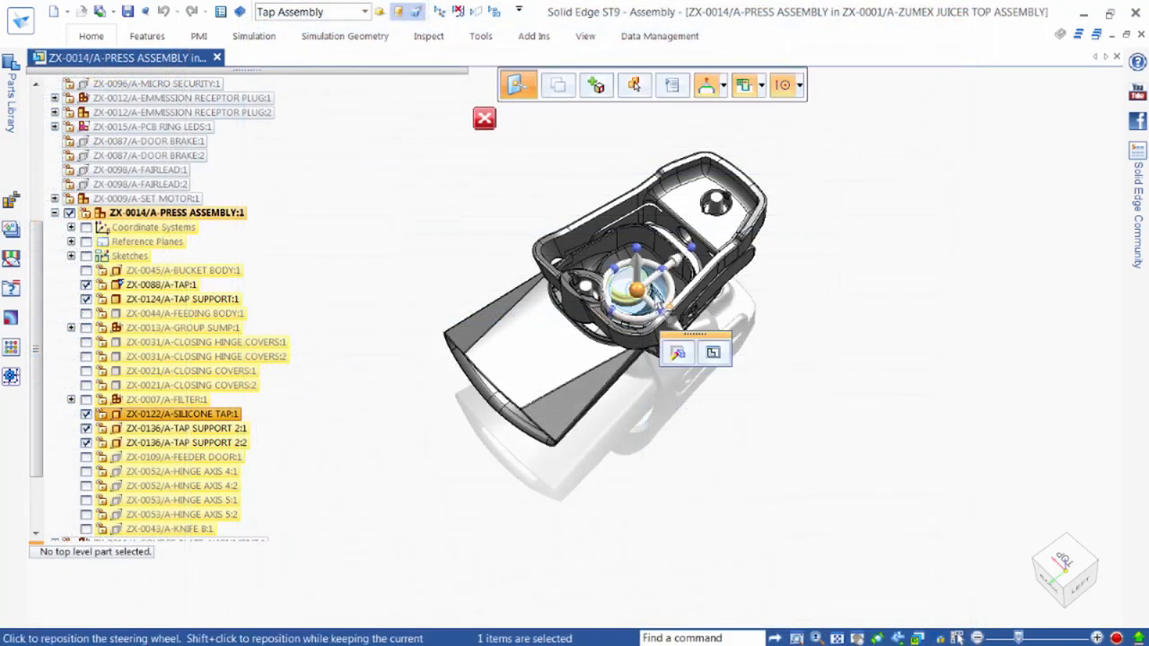
right_click(760, 262)
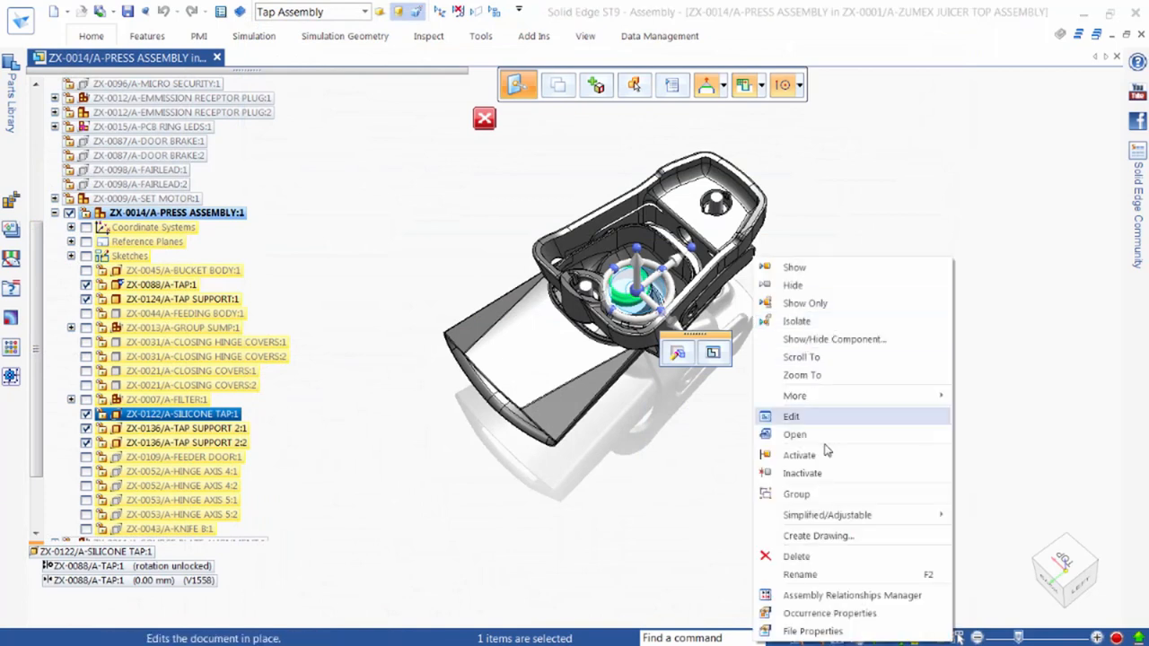
mouse_move(794, 396)
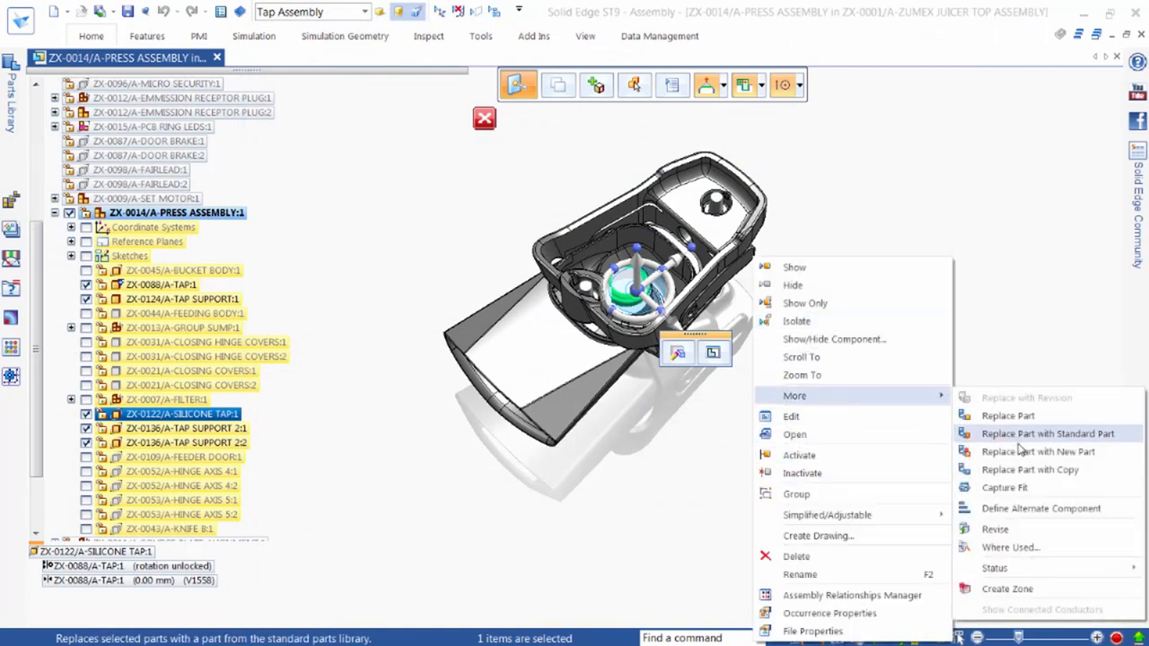
click(1029, 470)
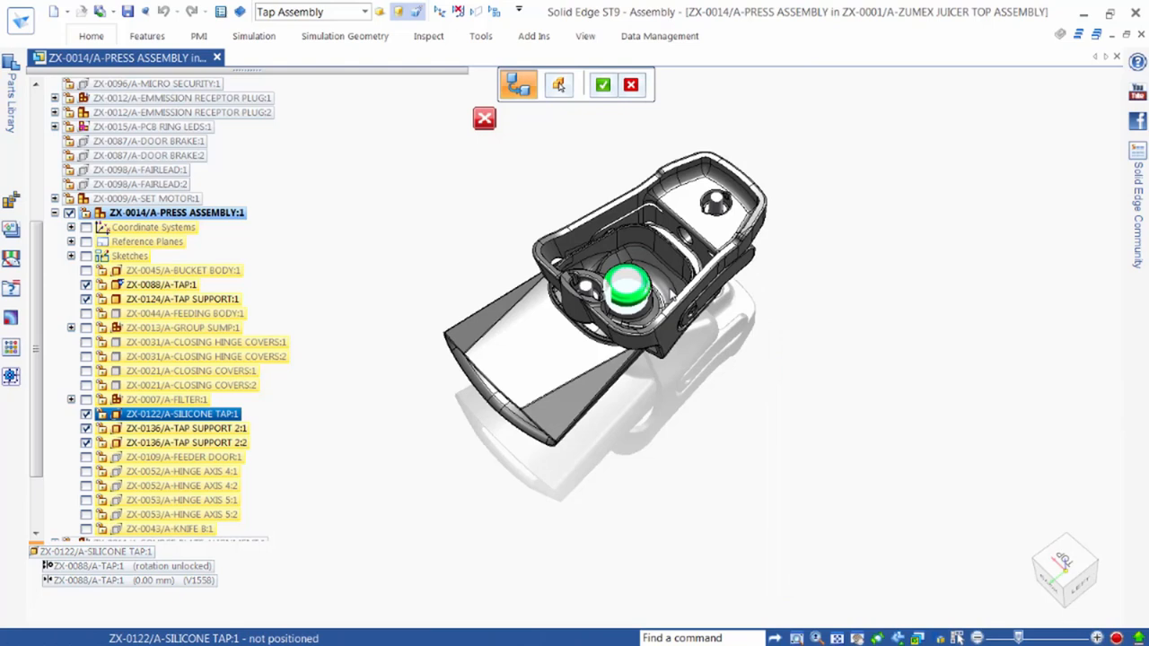
click(602, 84)
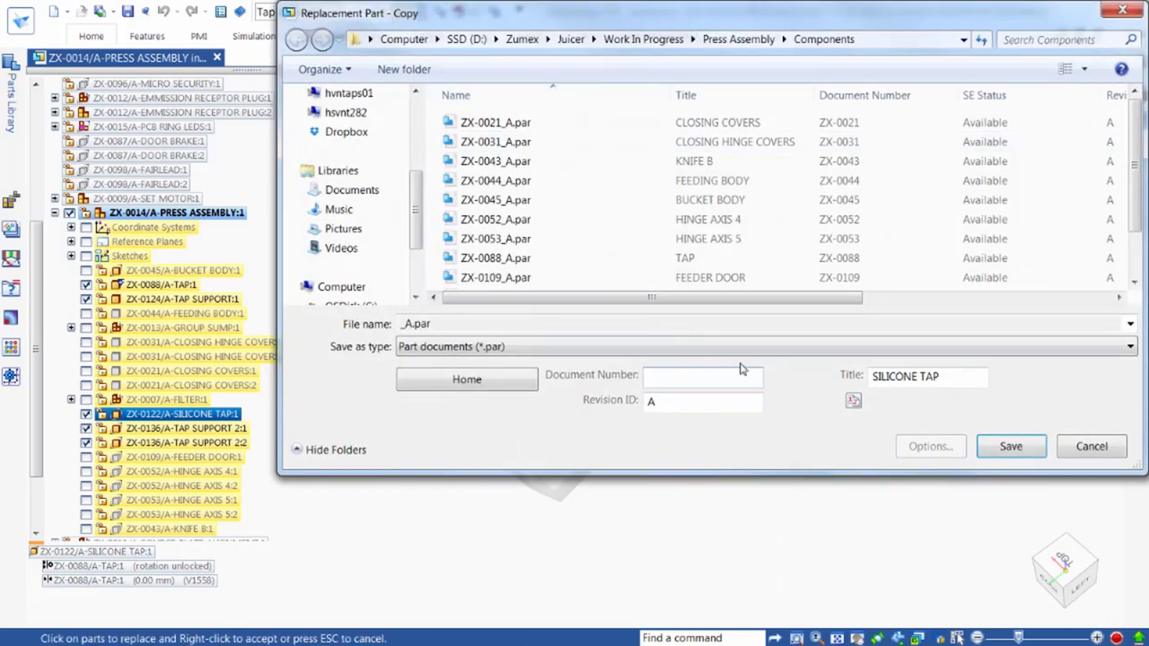
text(ZX)
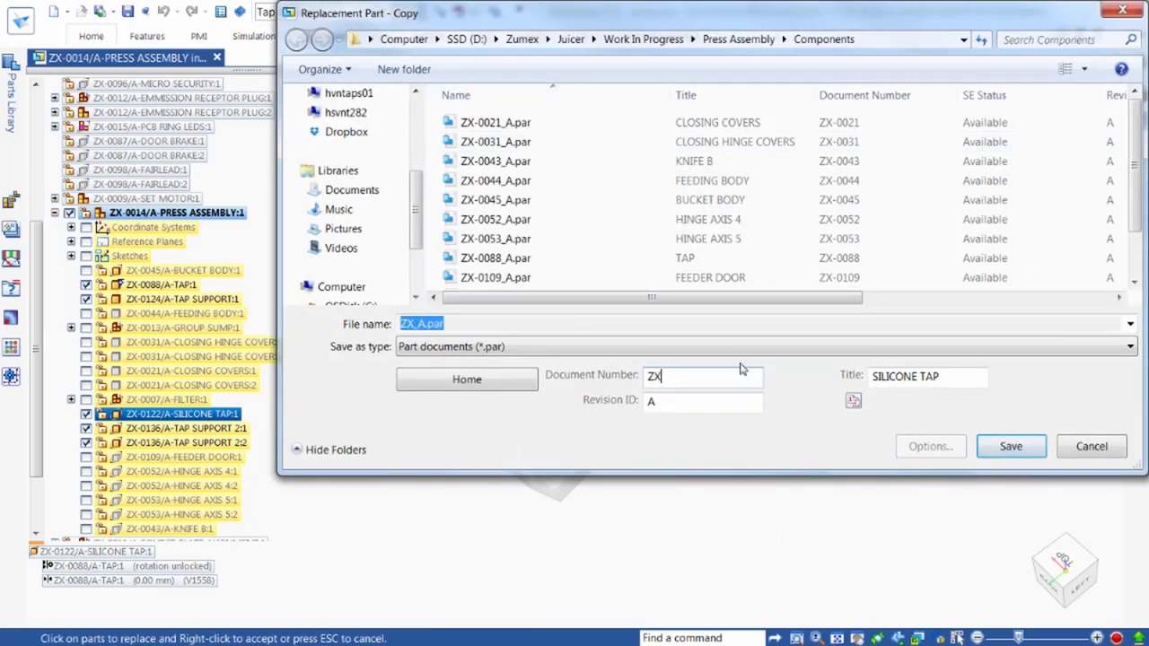
text(-0200)
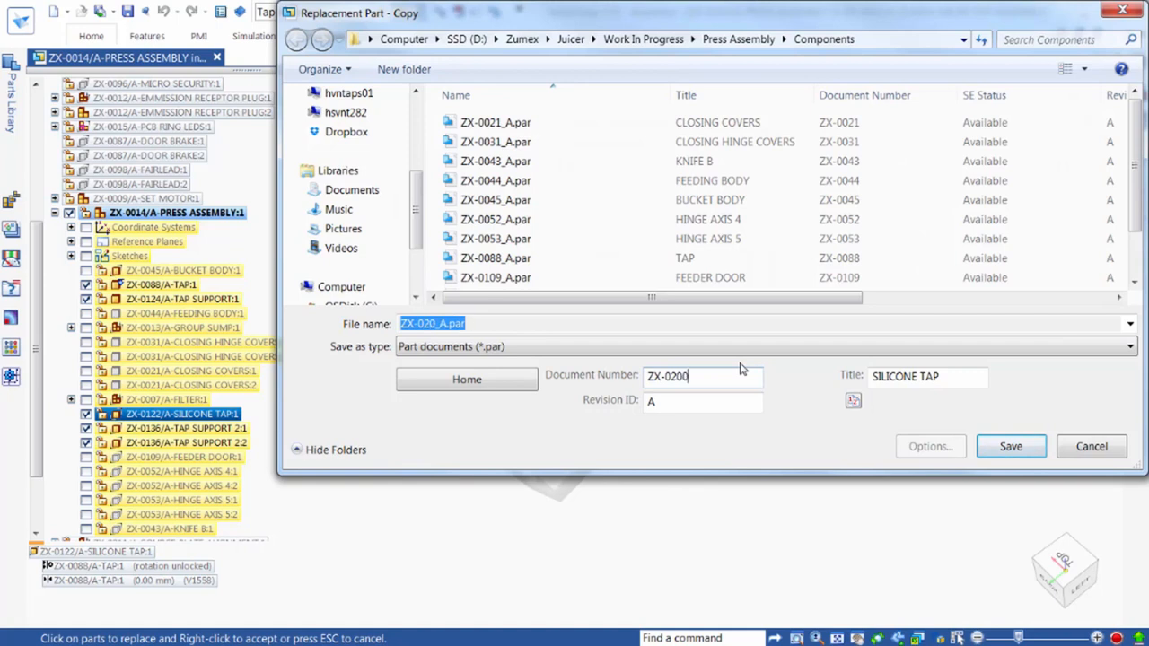
Title the copy SILICONE TAP (11.5mm), hit a duplicate-number error and correct the document number
click(950, 377)
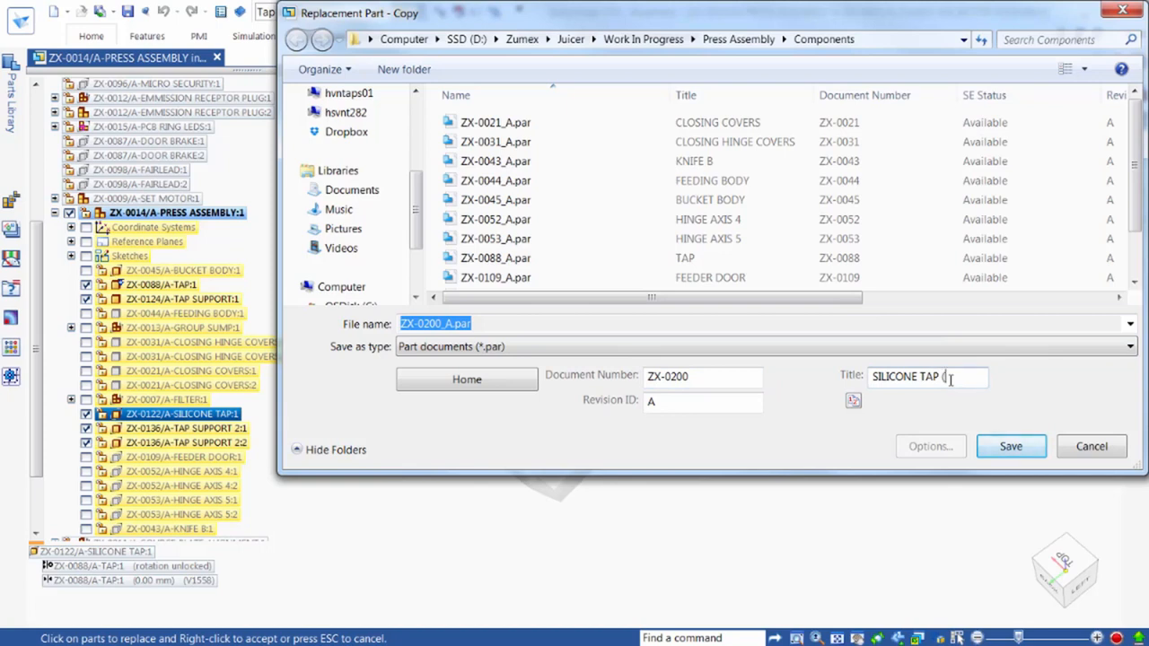
text(1.5mm))
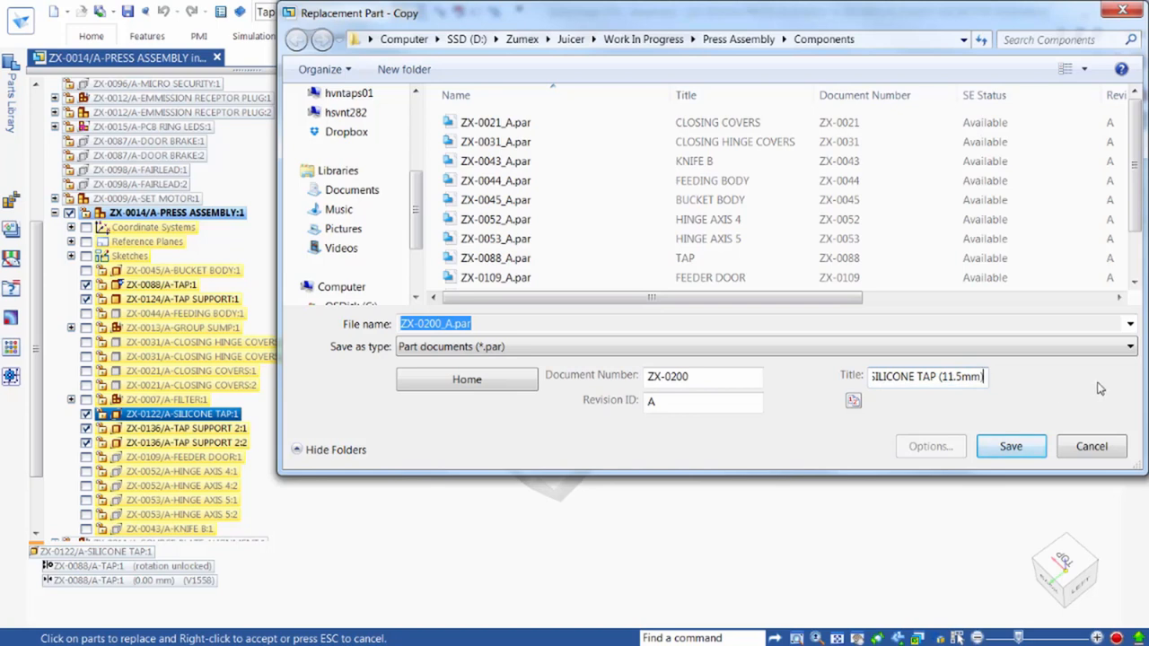
click(1011, 446)
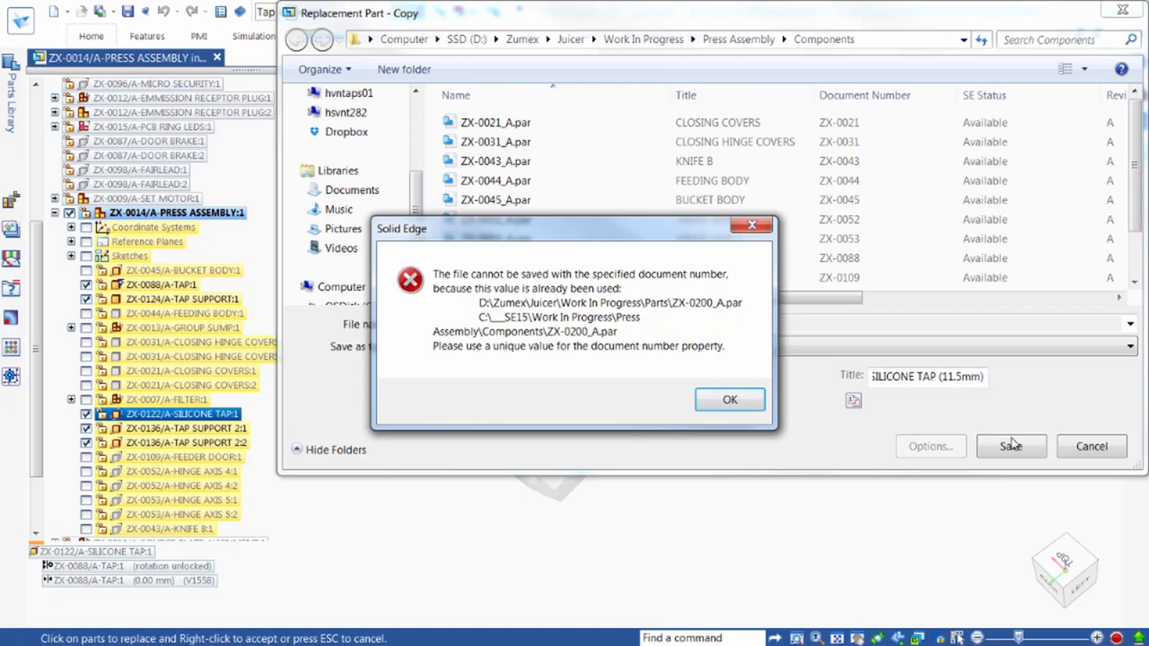
click(730, 399)
click(719, 377)
key(BackSpace)
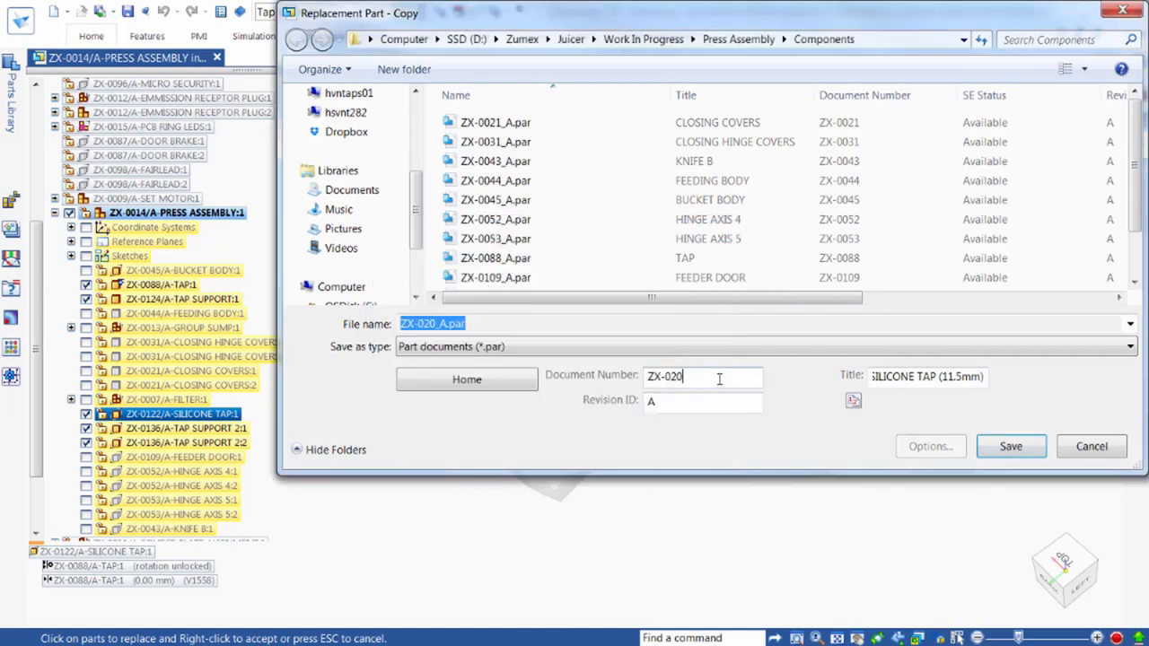
text(1)
Save the copy as ZX-0201 and resize the tap cylinder diameter to 11.5 mm
click(1009, 446)
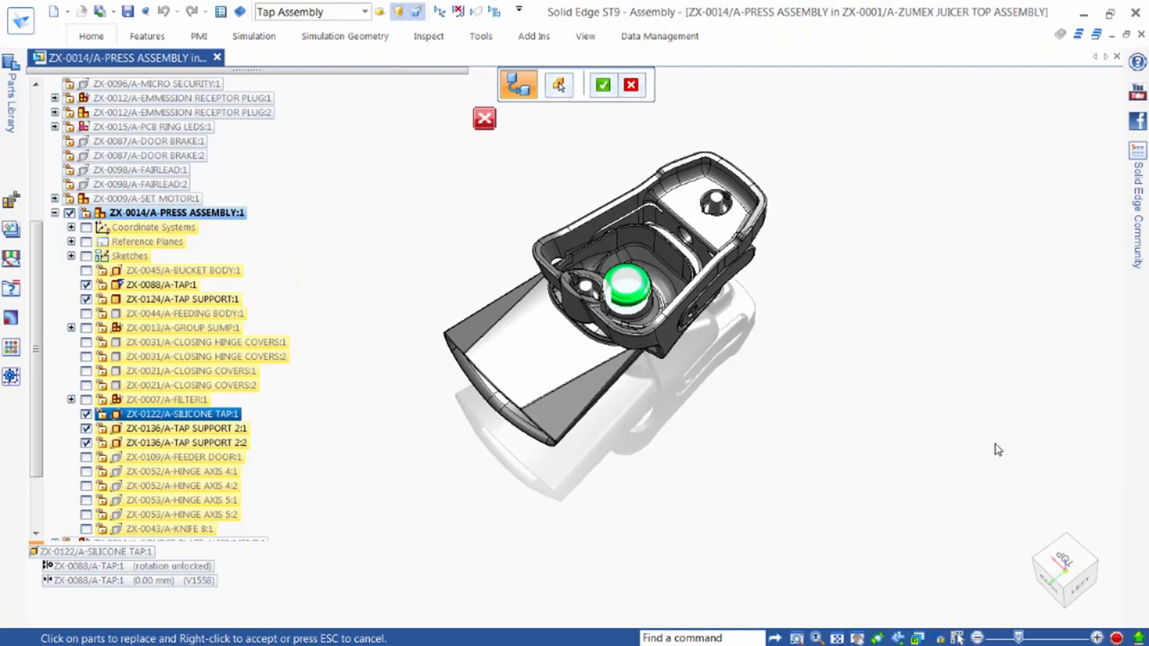
double_click(633, 296)
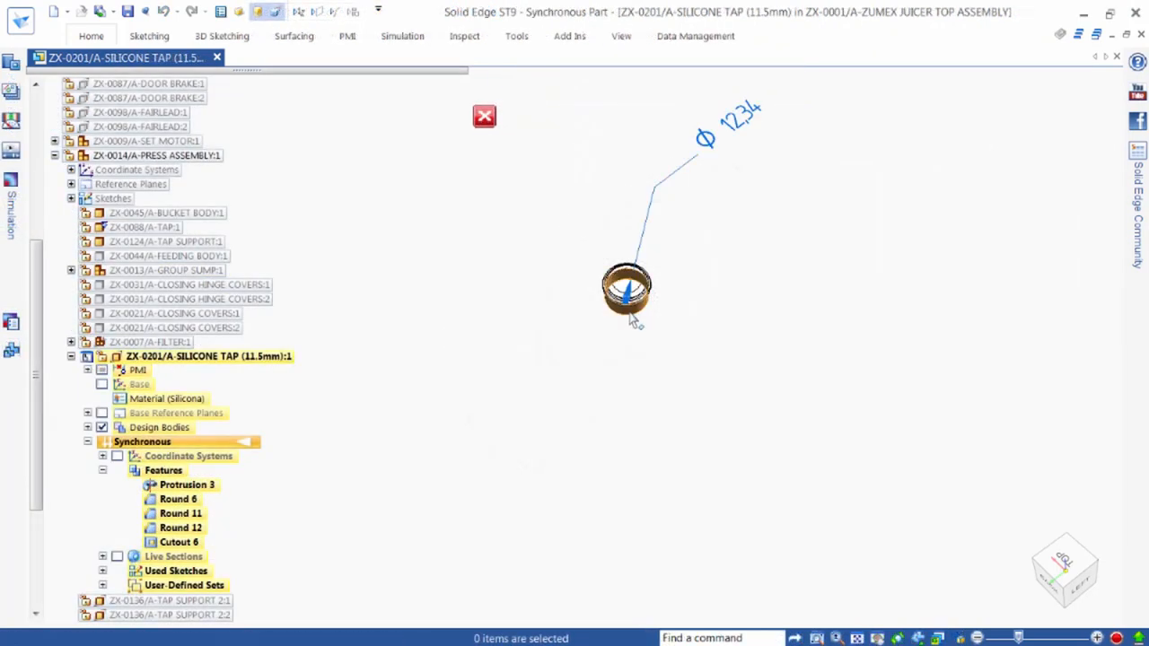
click(629, 292)
click(650, 368)
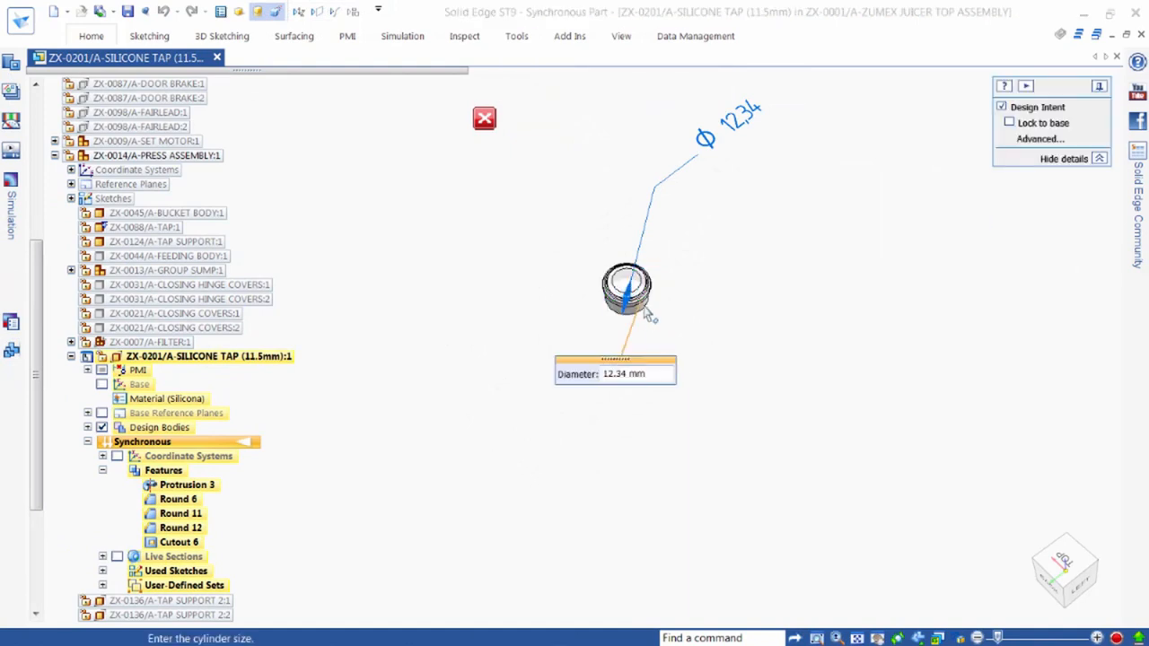
double_click(628, 374)
text(11.5)
key(Return)
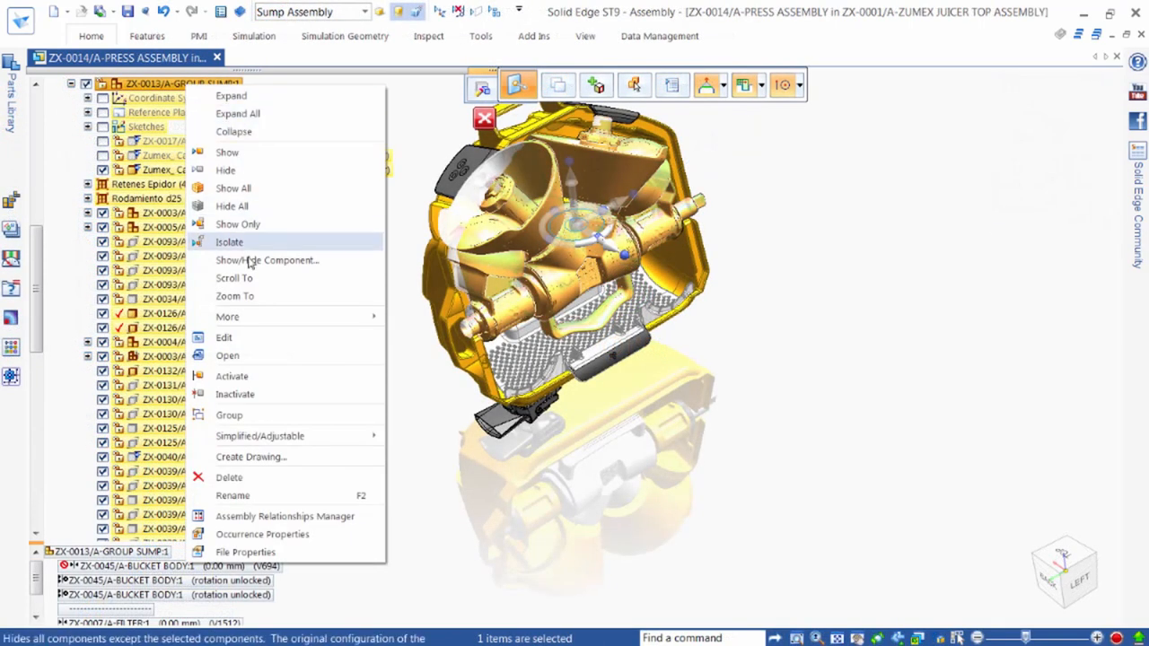
Open GROUP SUMP, select MALE DRUM:2 and attempt to move its face
click(227, 356)
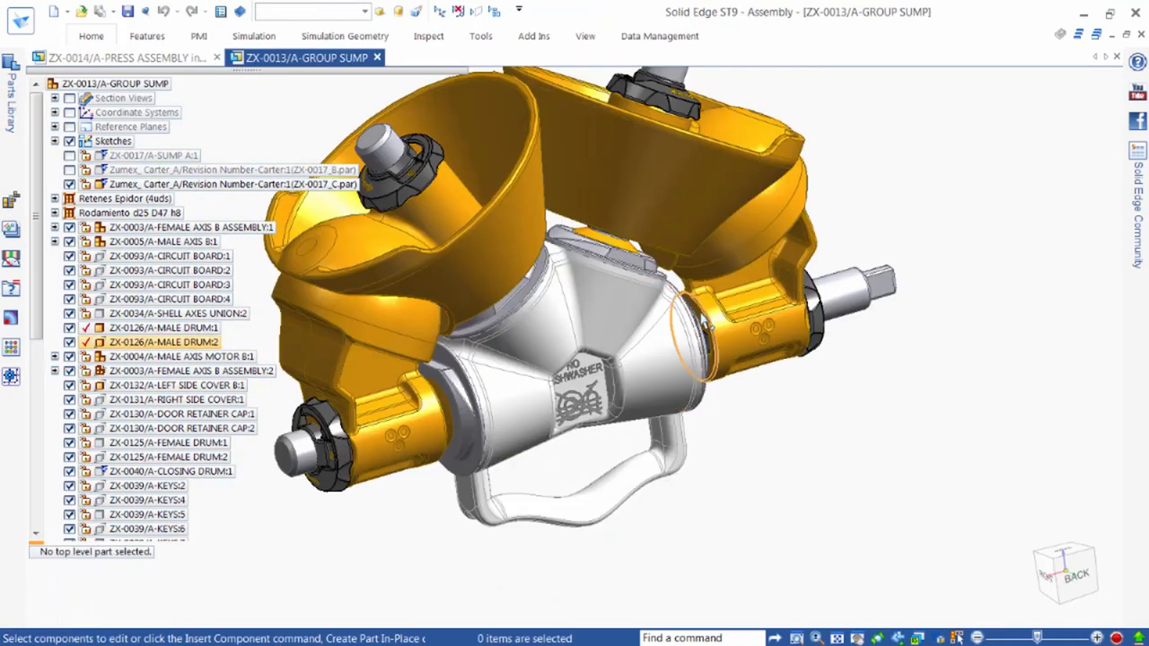
scroll(705, 309, up, 5)
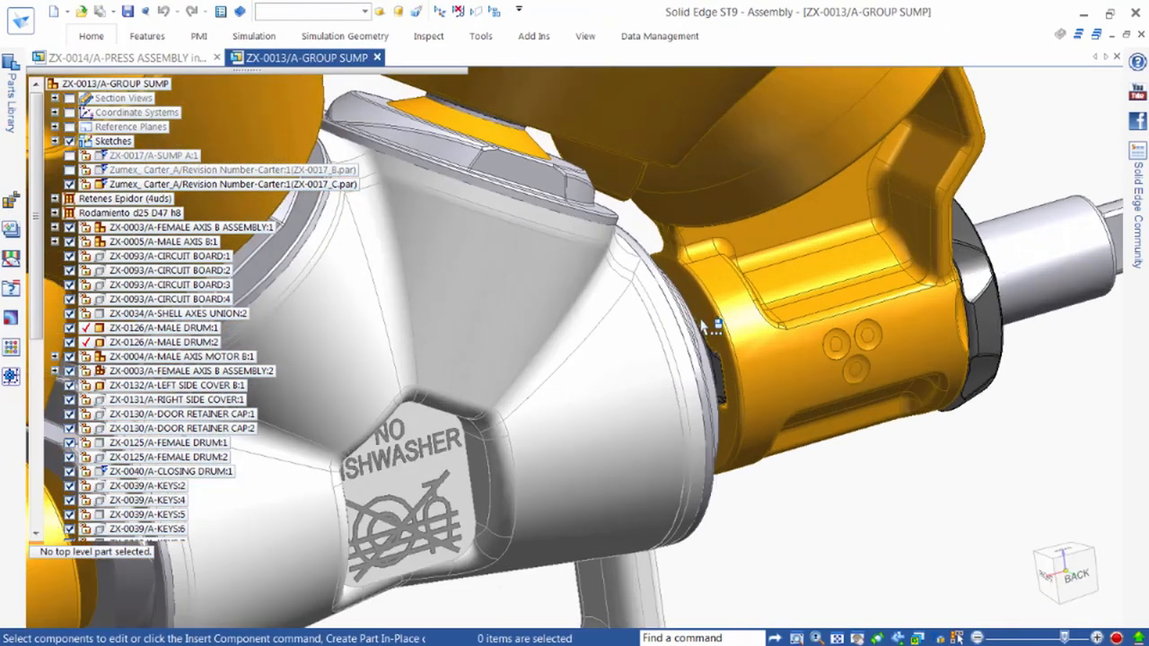
click(705, 308)
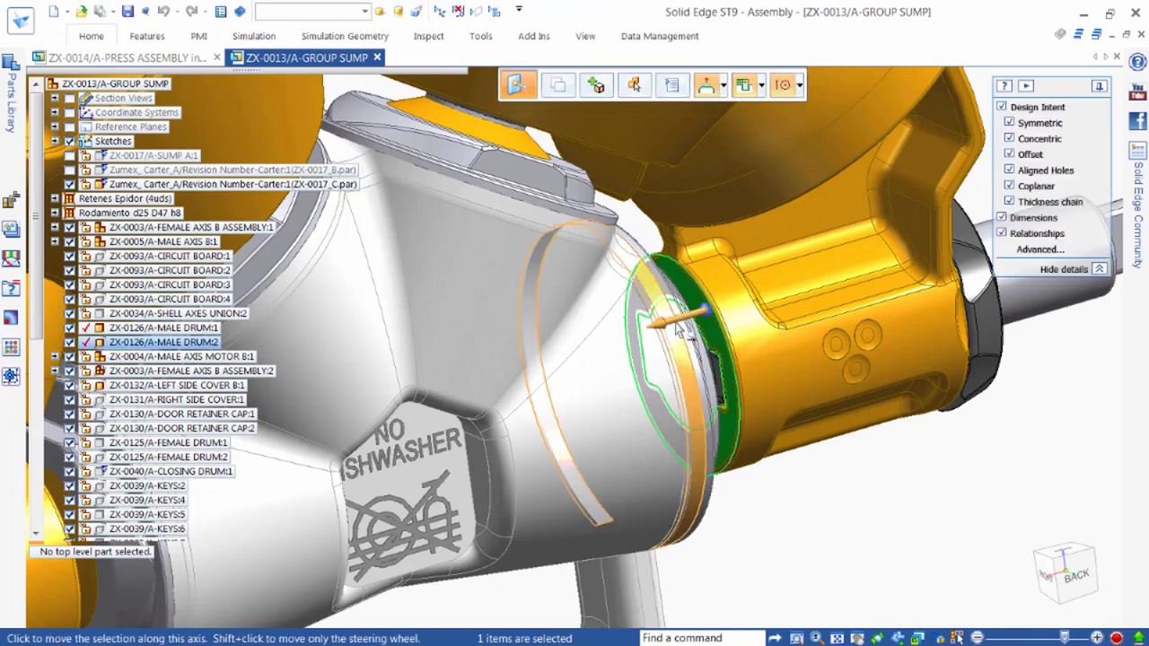
click(659, 332)
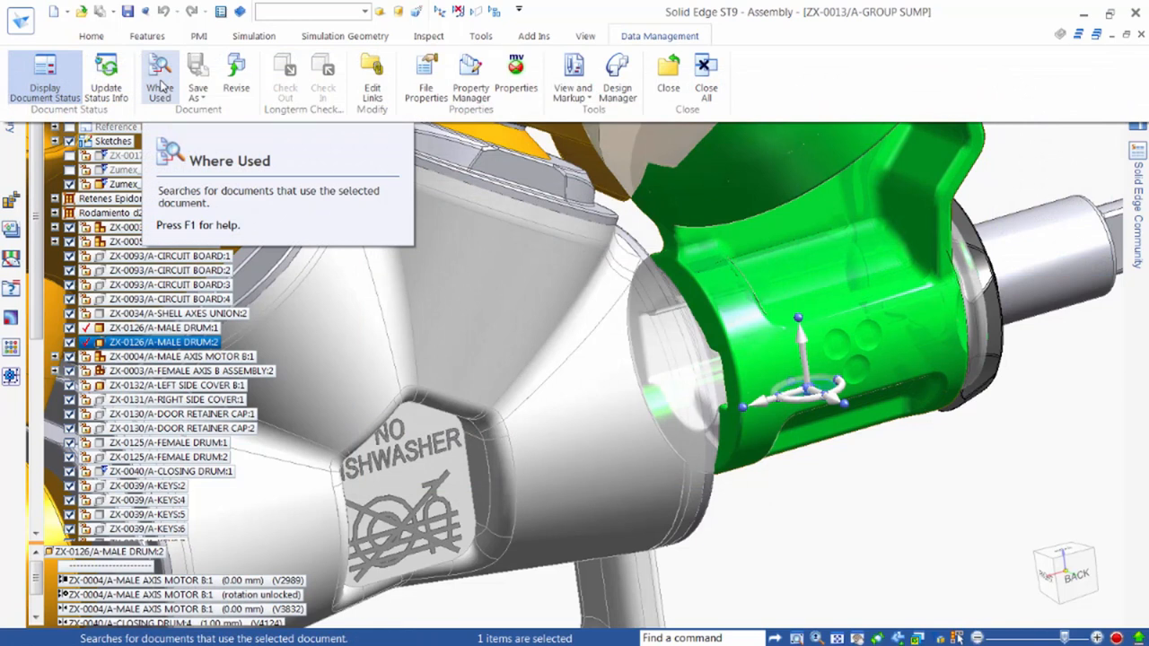
Check where the male drum is used, including its drawing file
click(162, 85)
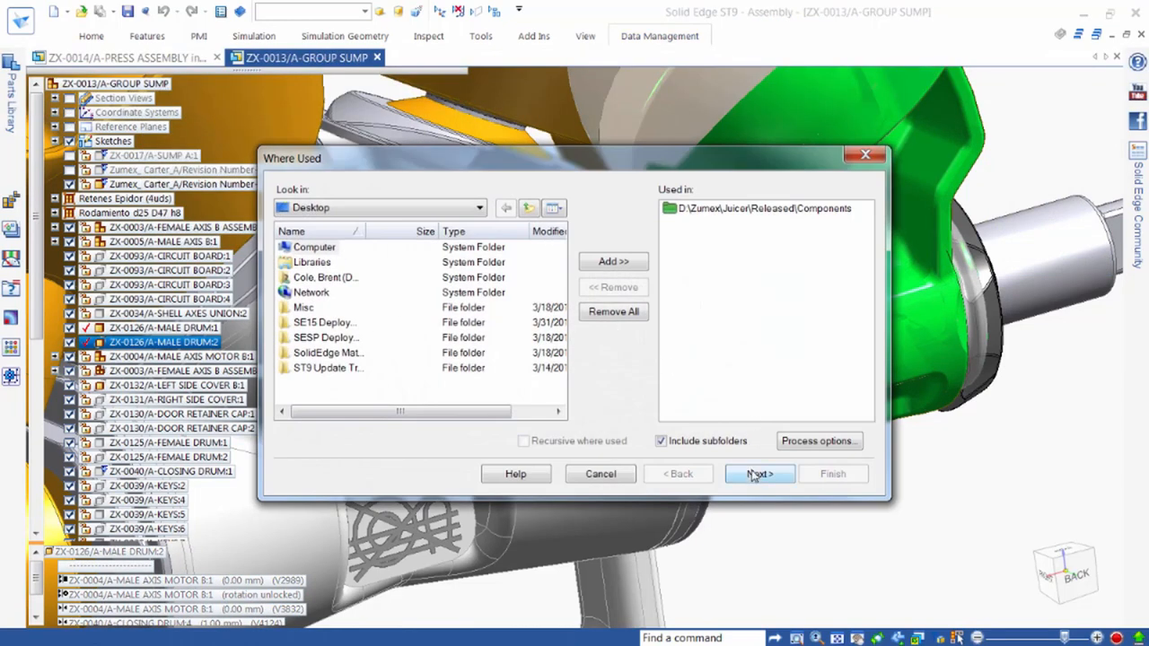
click(754, 474)
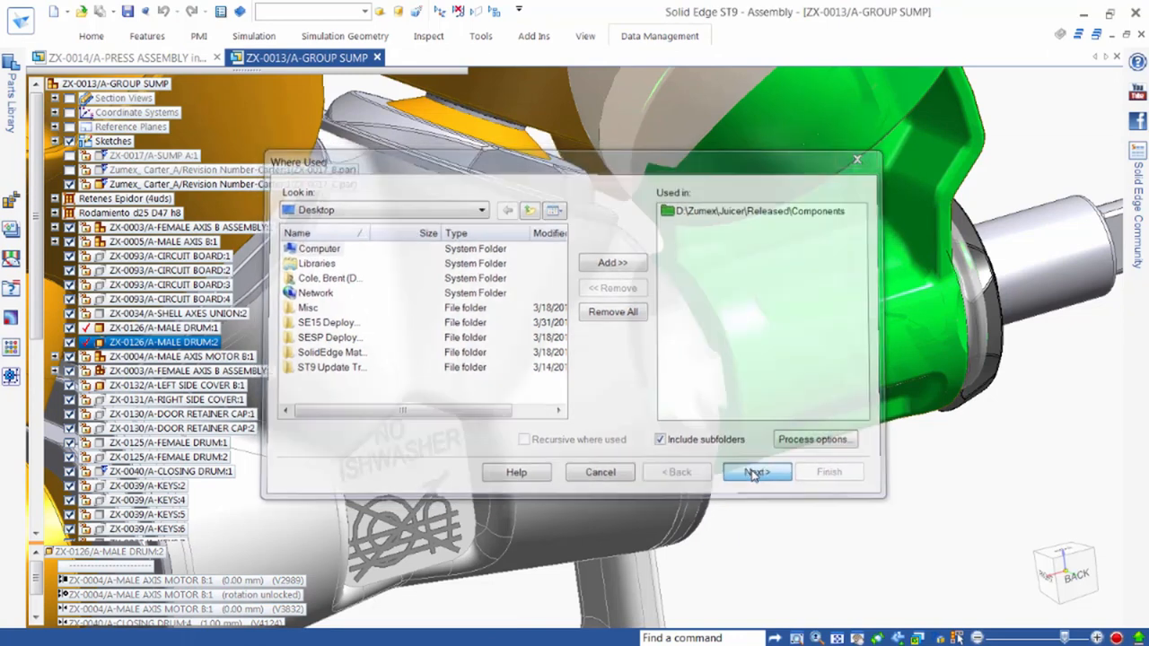
click(214, 241)
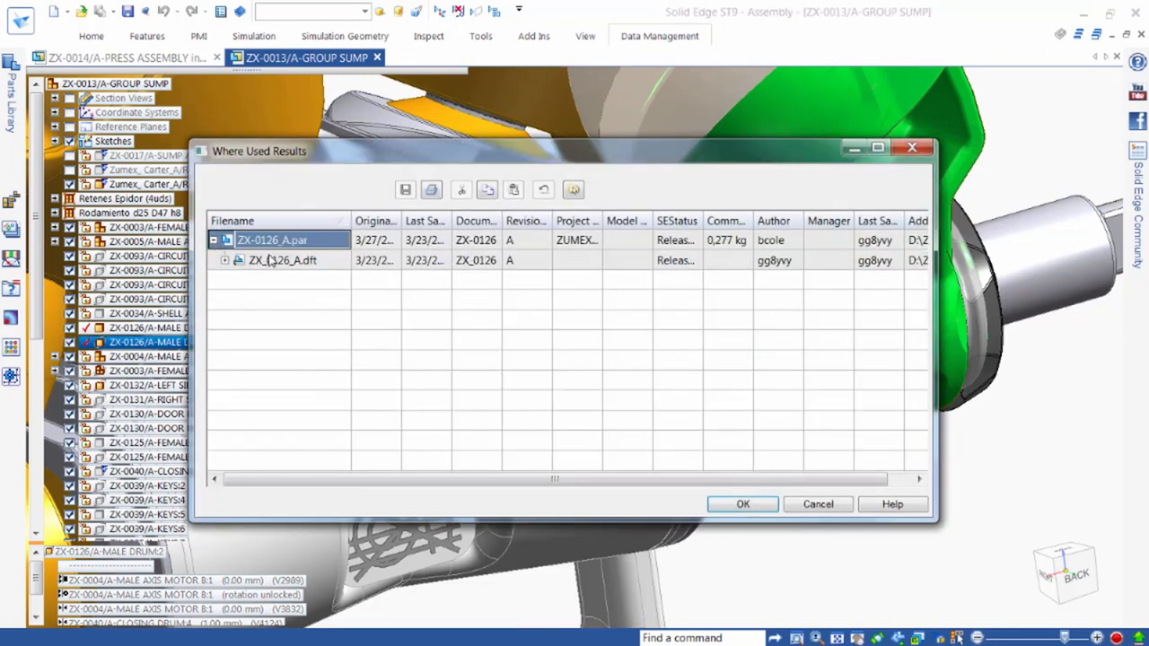
click(280, 260)
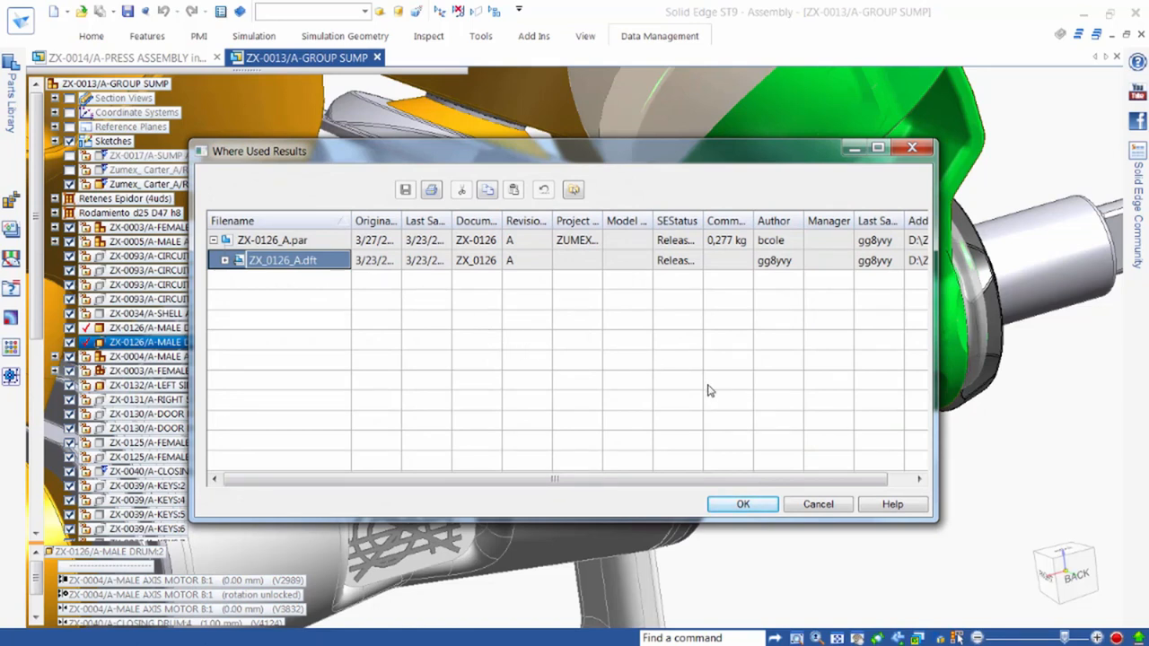
click(834, 507)
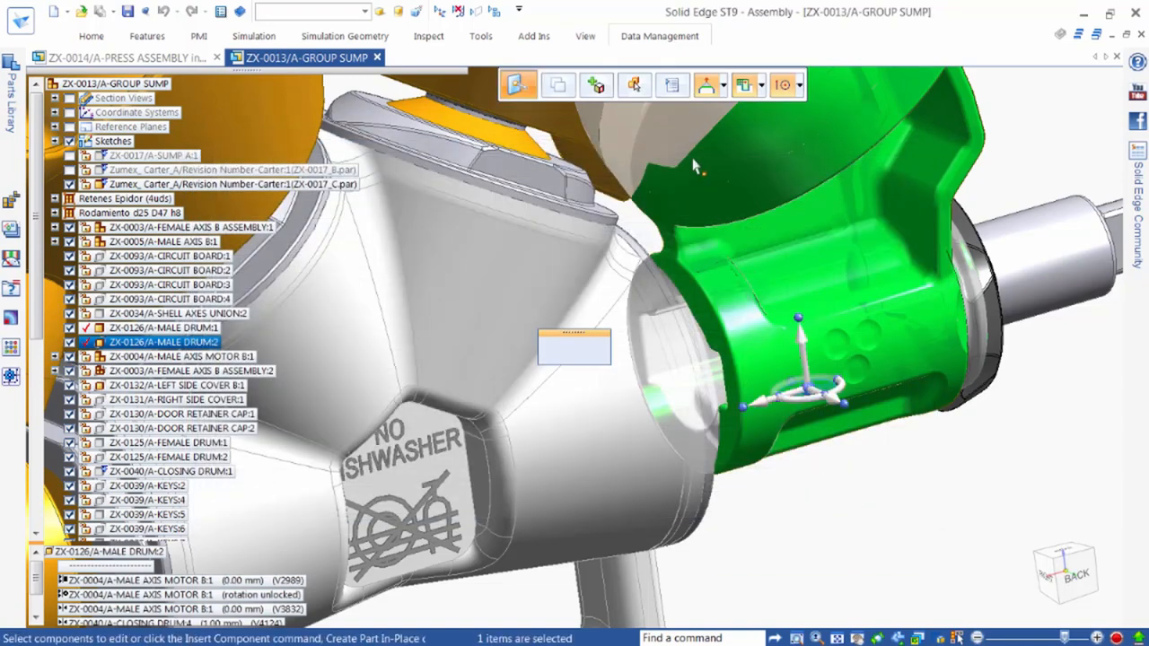
Revise the male drum ZX-0126 to revision B via Data Management
click(658, 36)
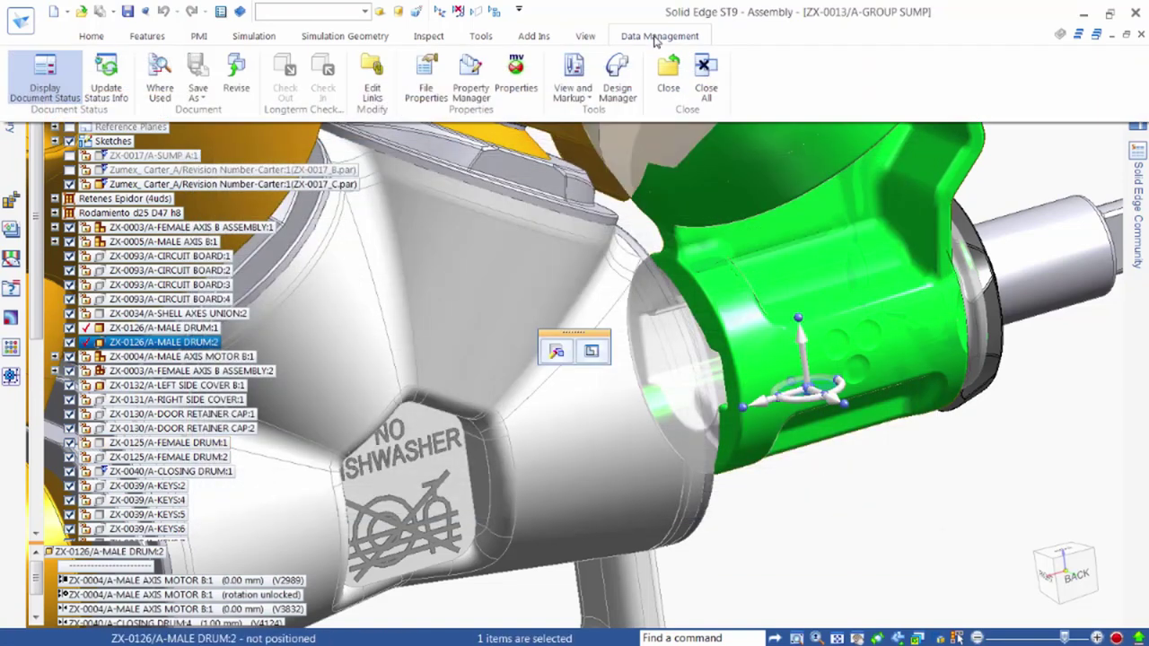
click(236, 76)
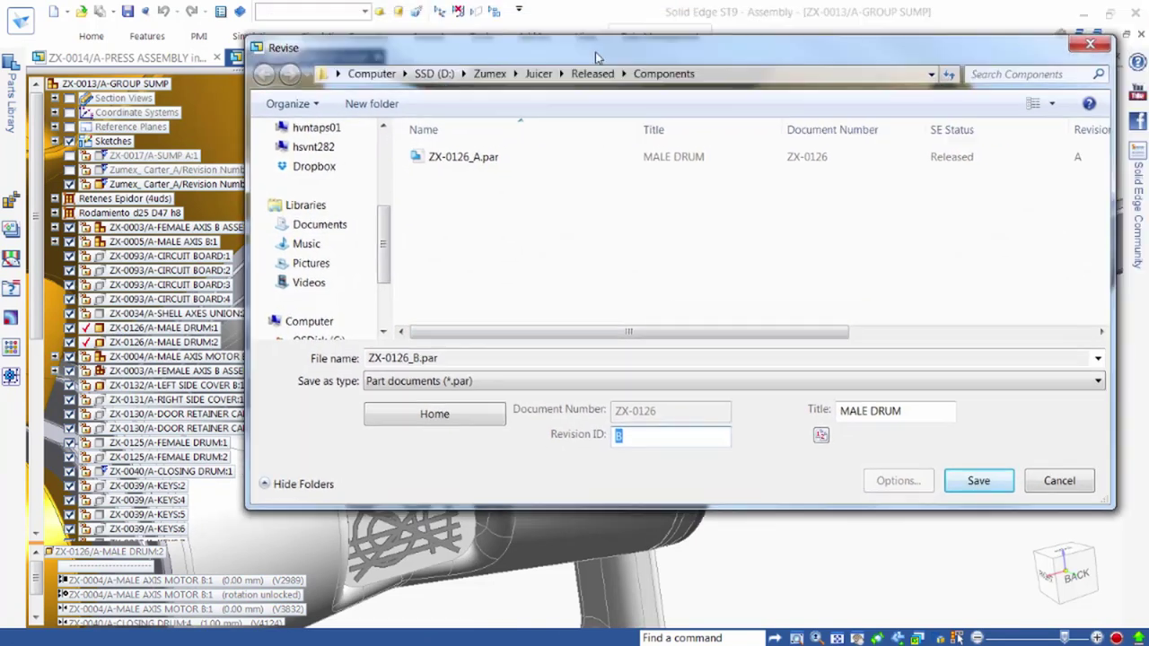
drag(635, 20, 569, 71)
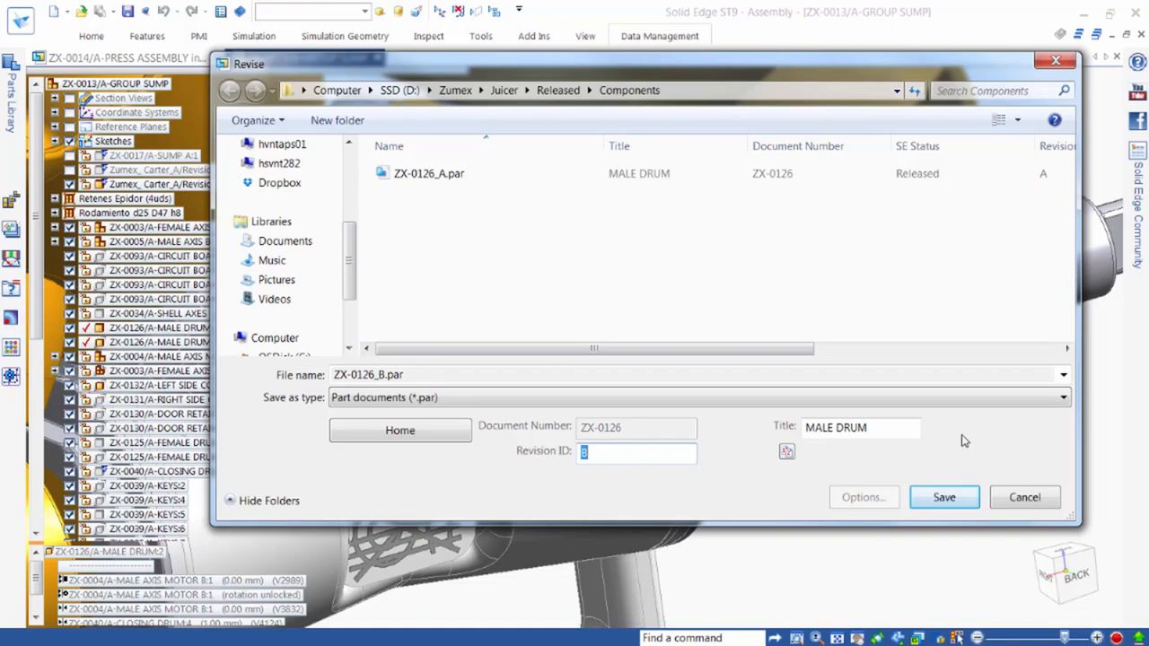
click(943, 498)
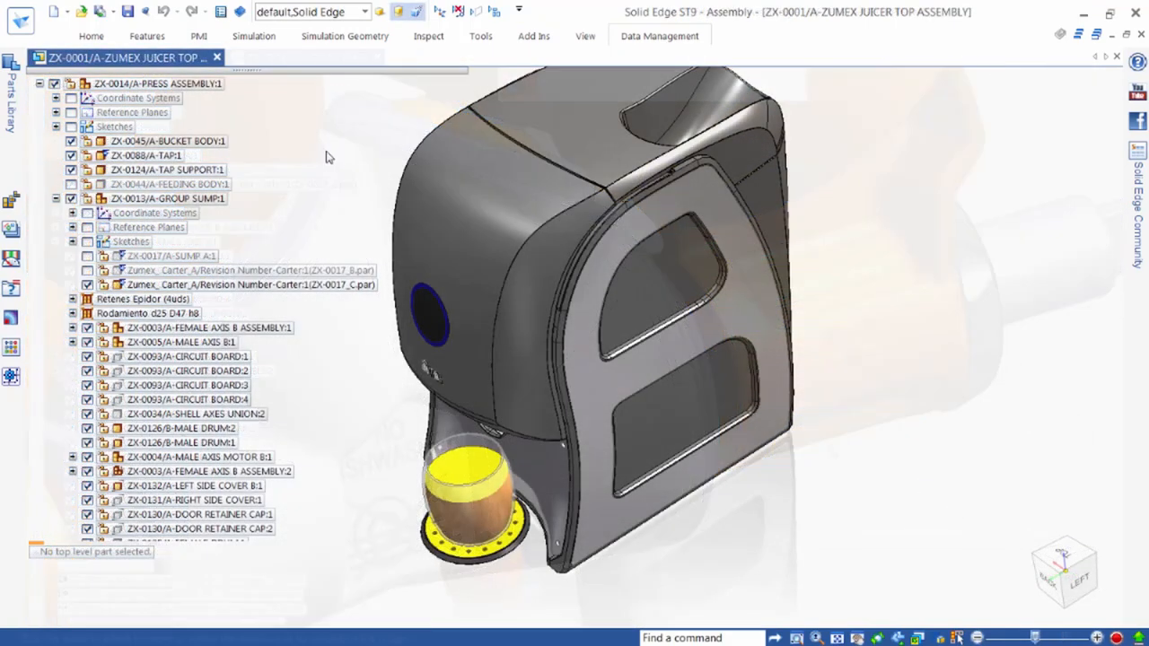
Pack and Go the assembly into ZX-0001_A.zip, copying 152 documents
click(20, 18)
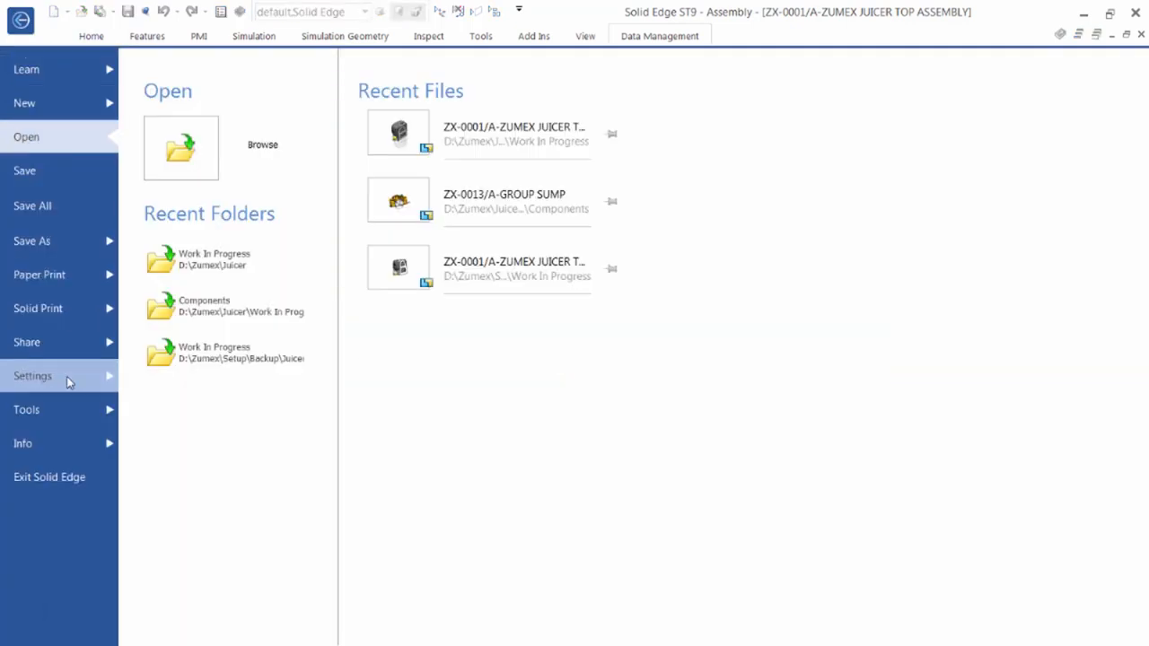
click(27, 342)
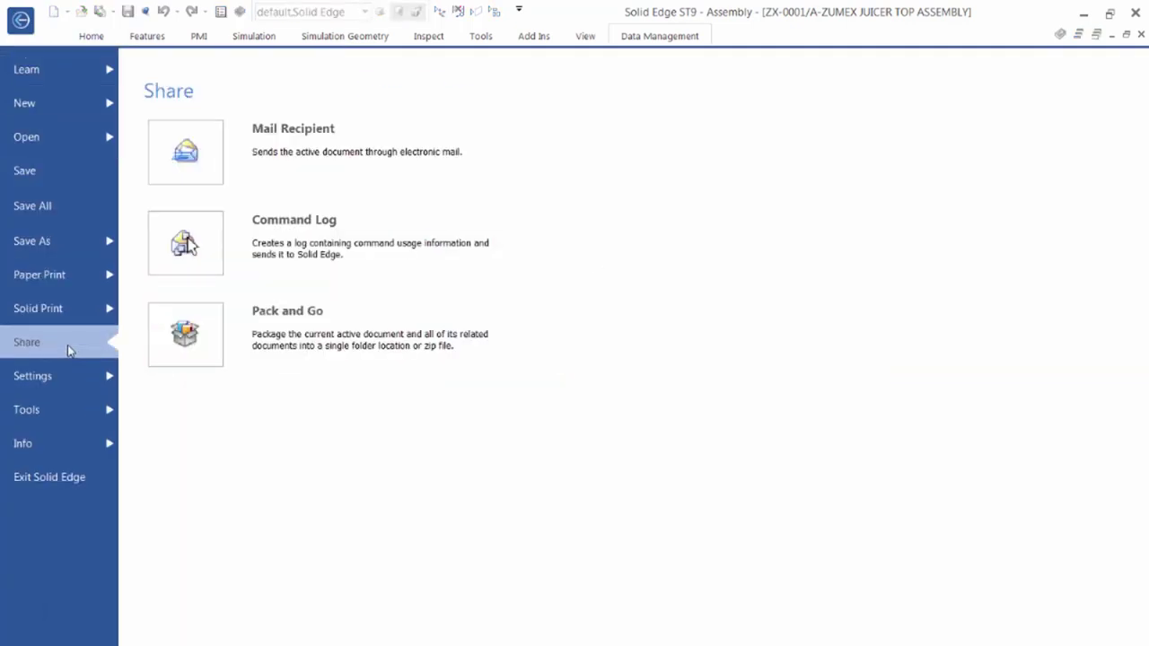
click(184, 325)
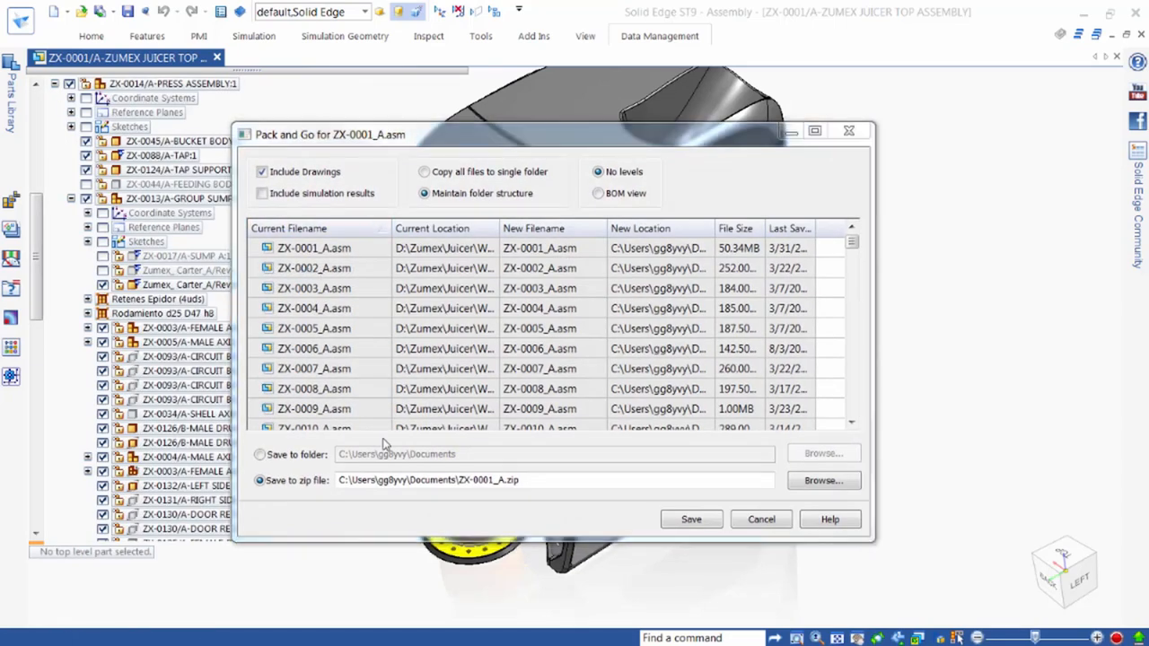
click(691, 520)
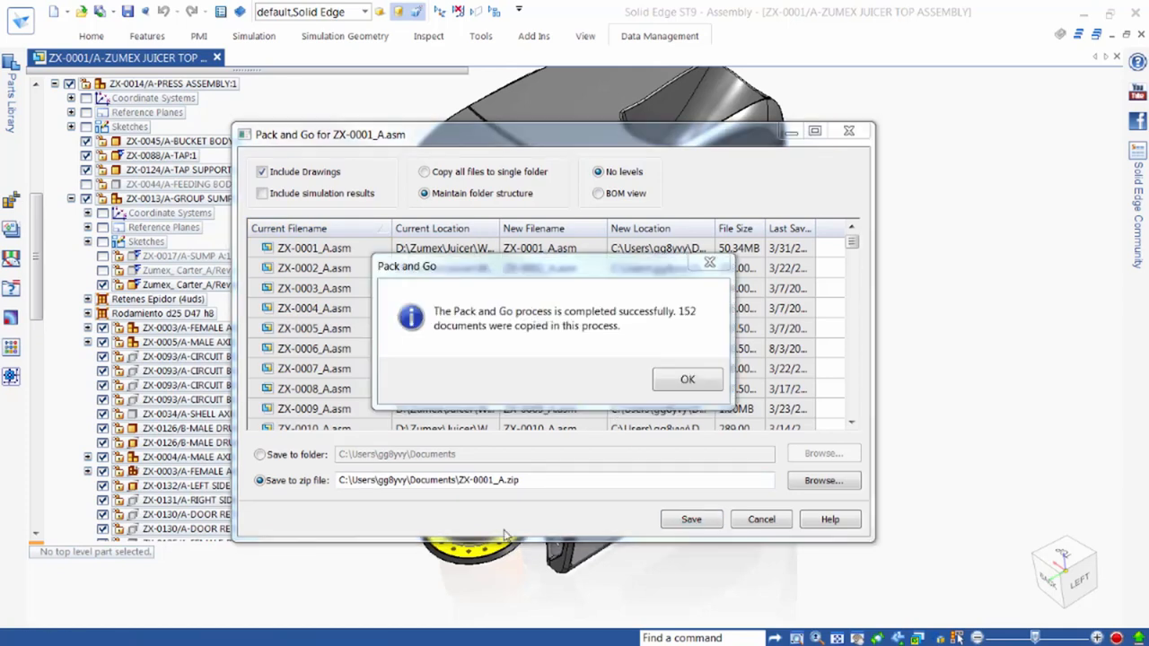
click(686, 379)
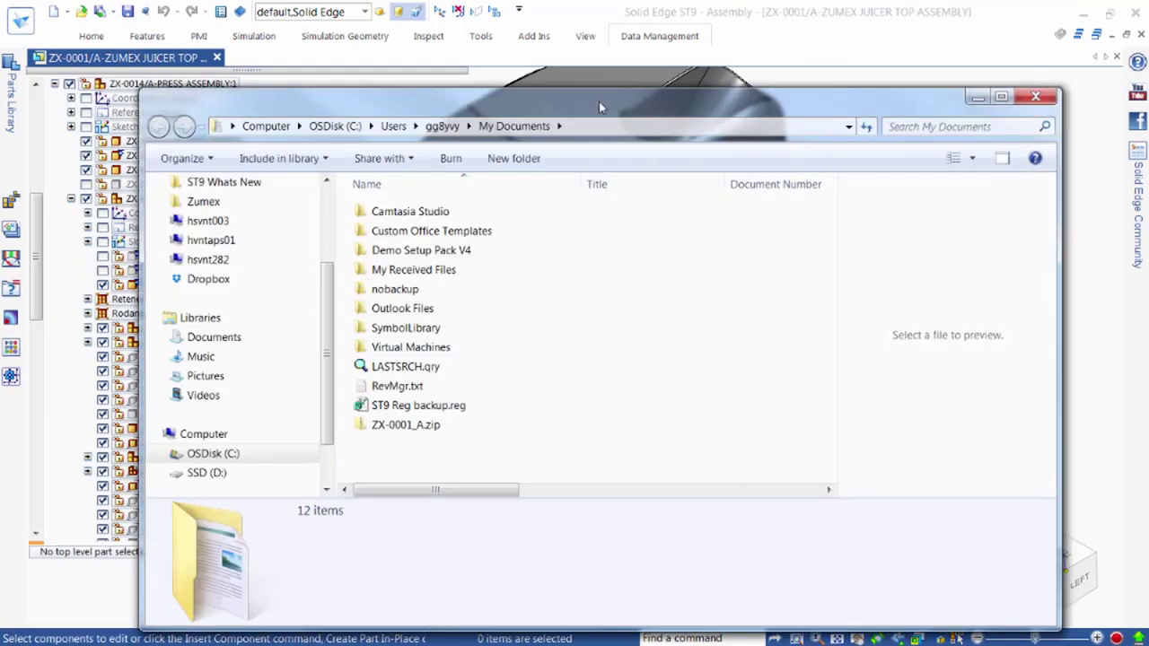
Snap Documents right and open Dropbox in a new window resized to the left
drag(599, 101, 1144, 81)
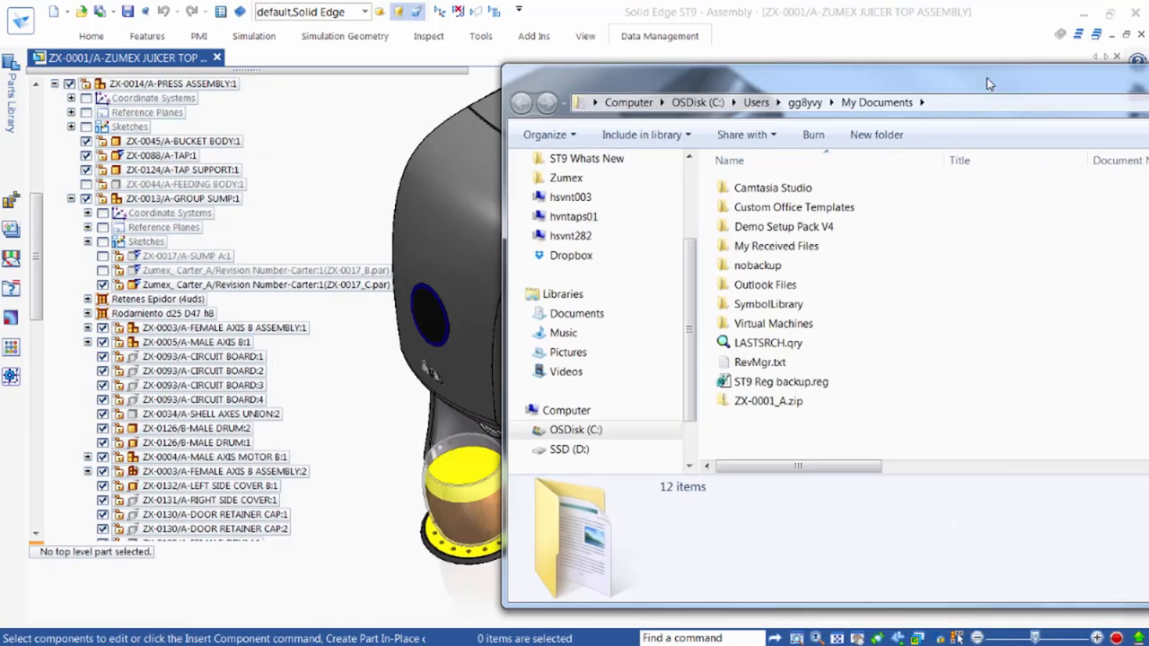
click(897, 339)
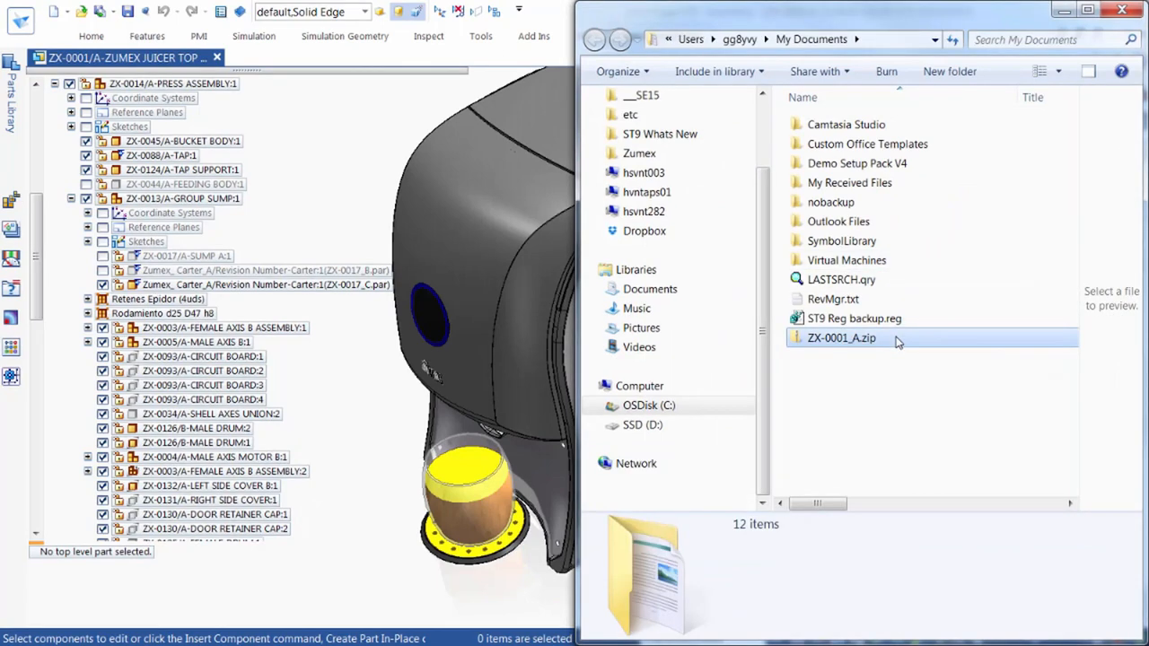
right_click(640, 236)
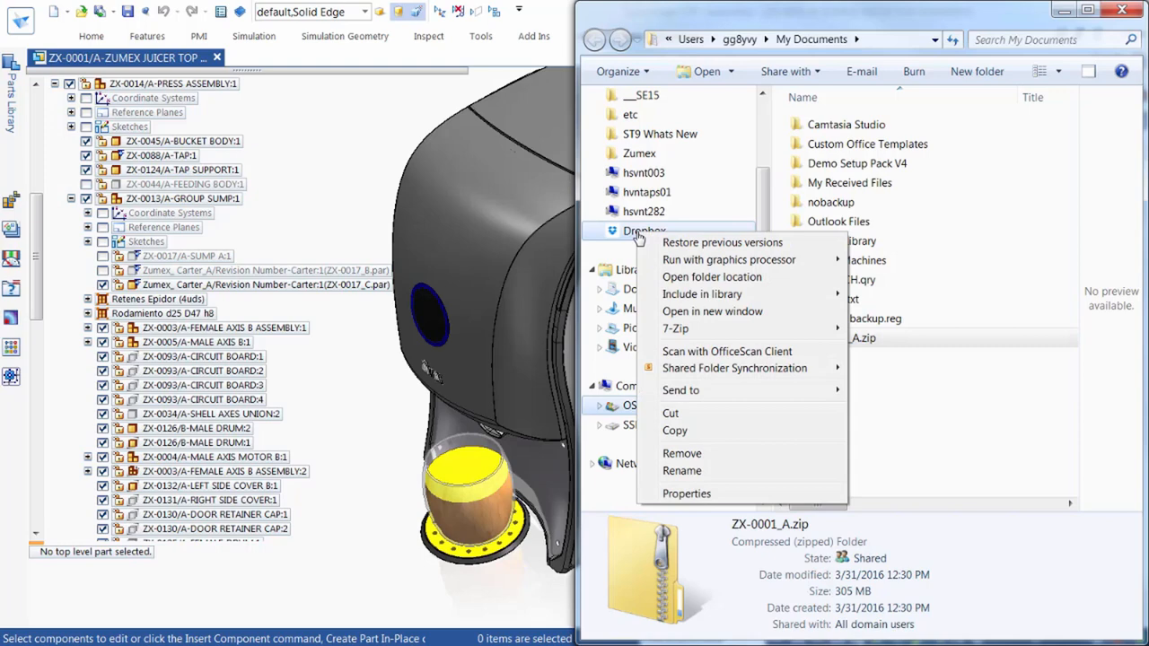
click(712, 312)
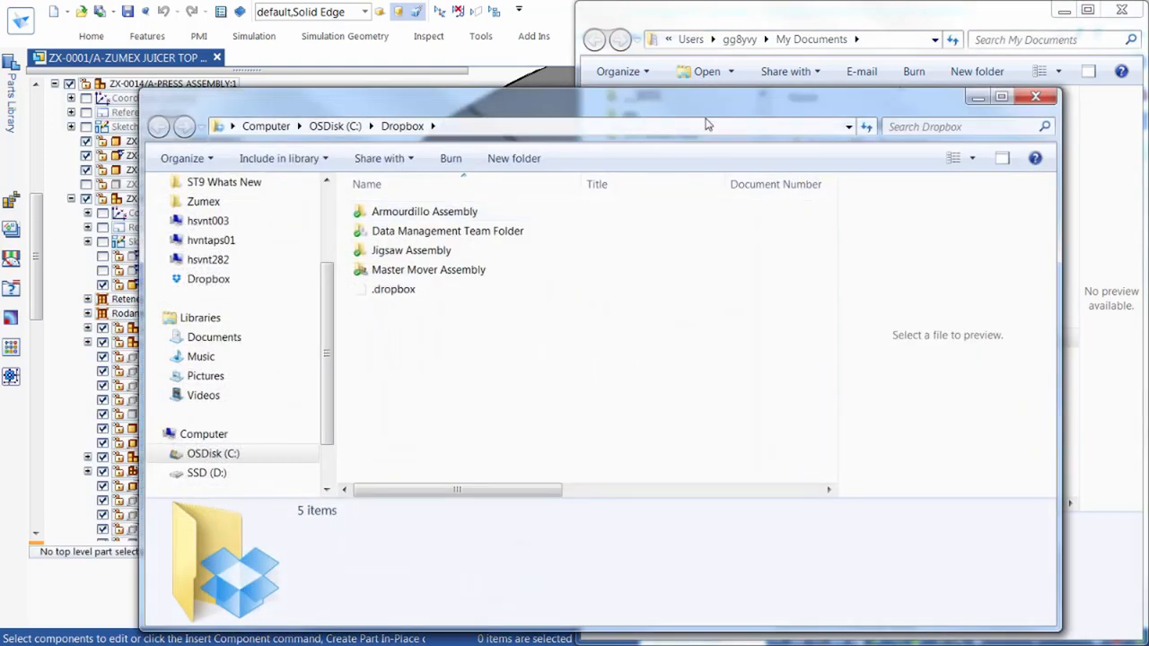
drag(1052, 626, 484, 617)
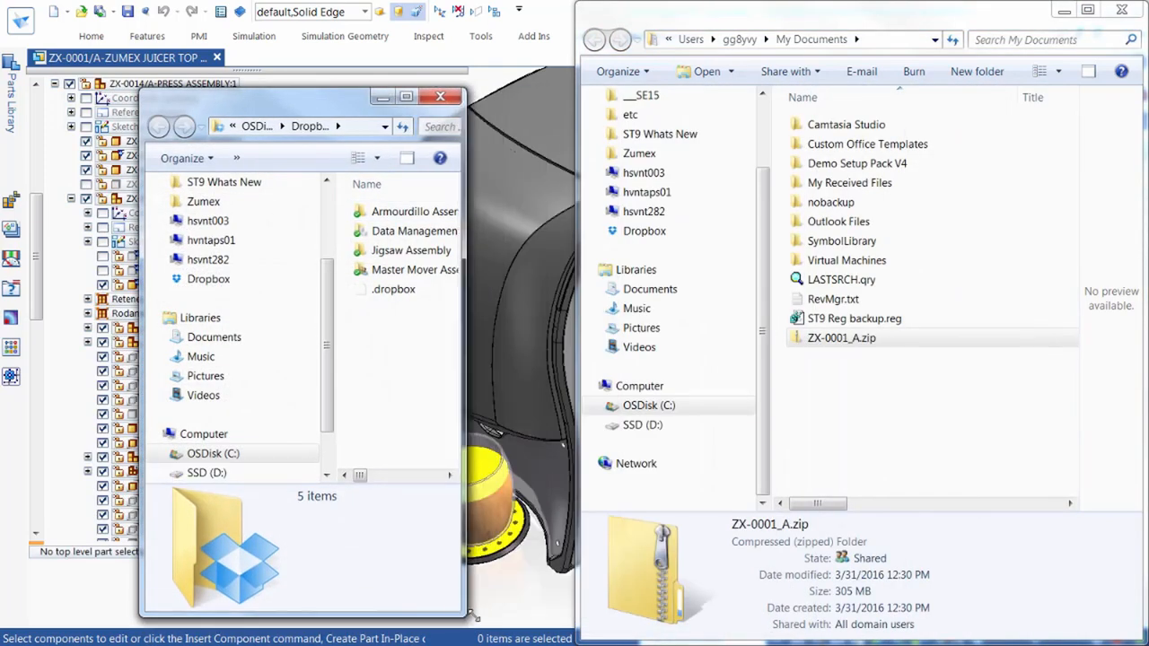
drag(139, 91, 9, 11)
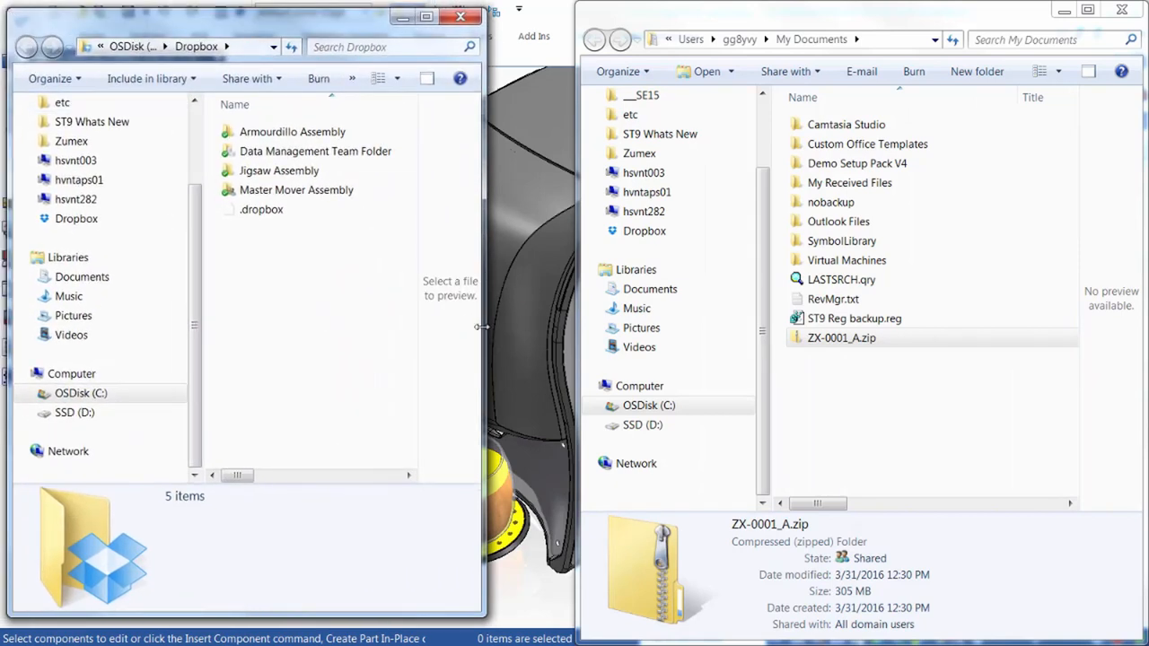
drag(485, 329, 568, 328)
Drag ZX-0001_A.zip from Documents into the Dropbox folder
click(841, 338)
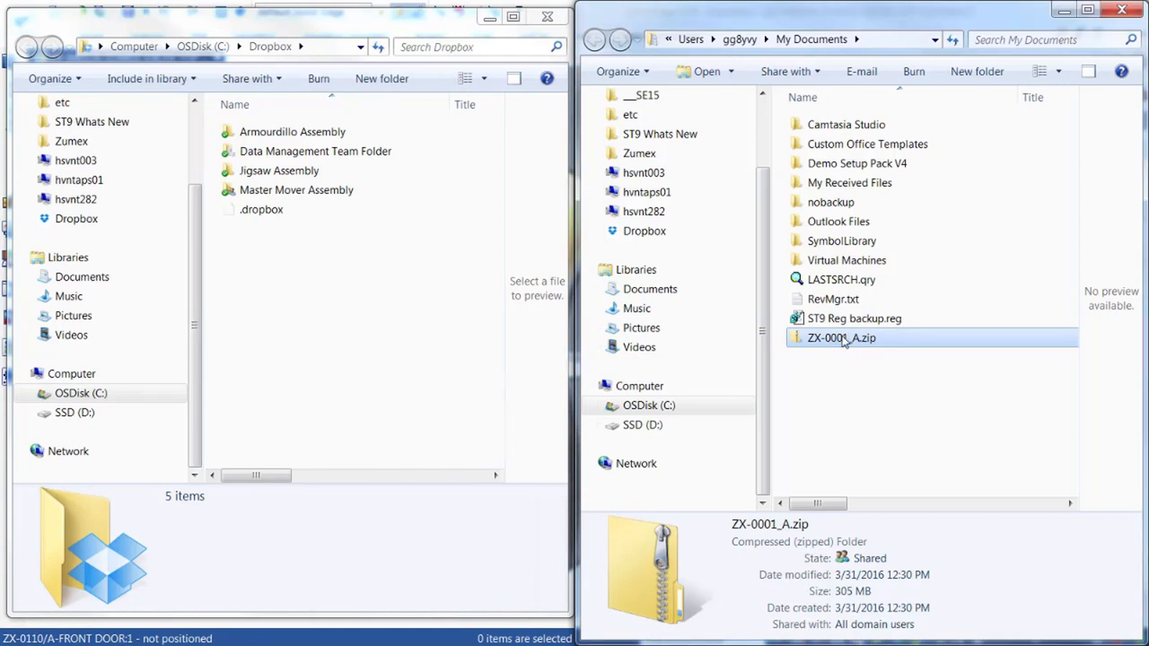
drag(844, 339, 289, 316)
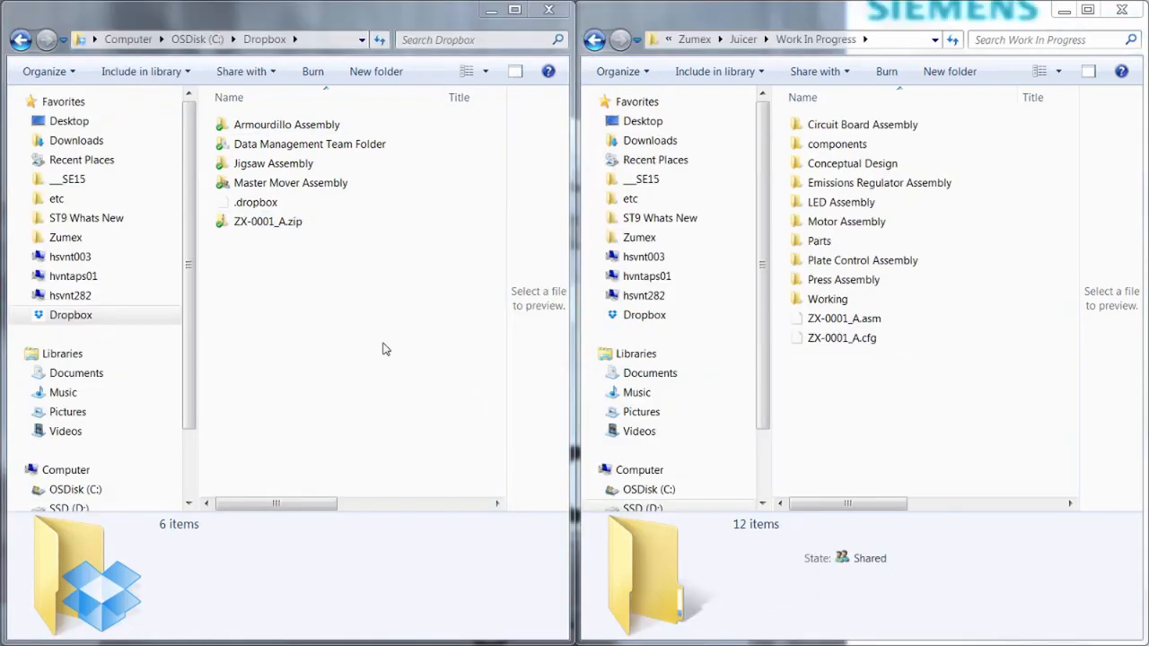
Create a new folder named Juicer inside the Dropbox Data Management Team Folder
double_click(359, 143)
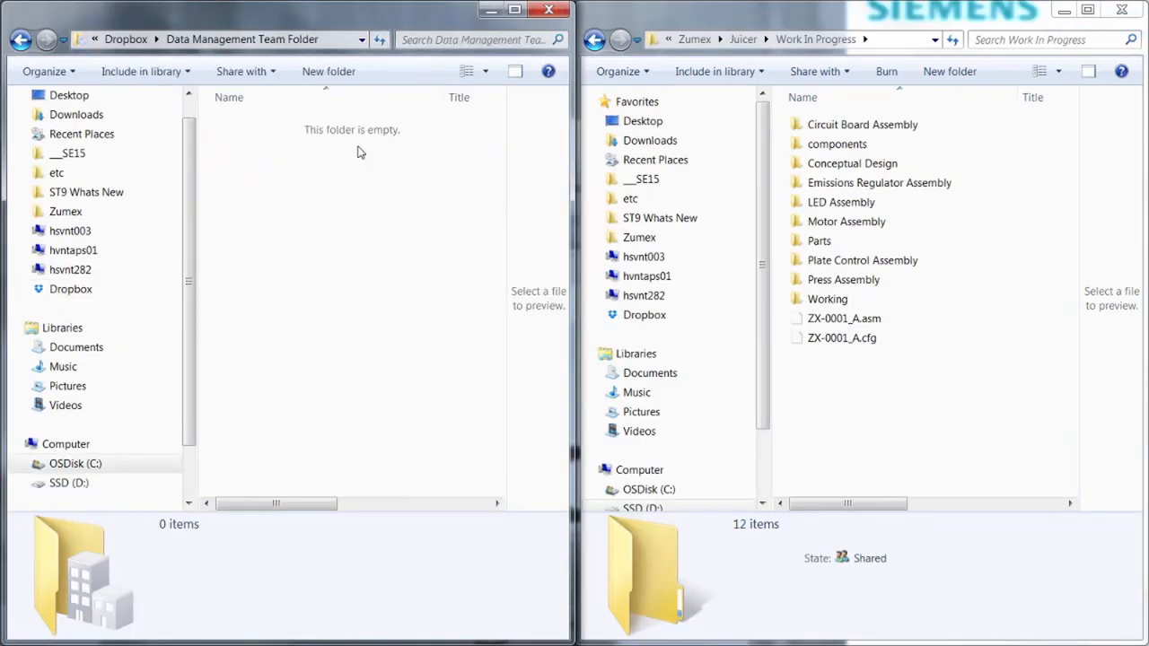
right_click(330, 170)
mouse_move(367, 427)
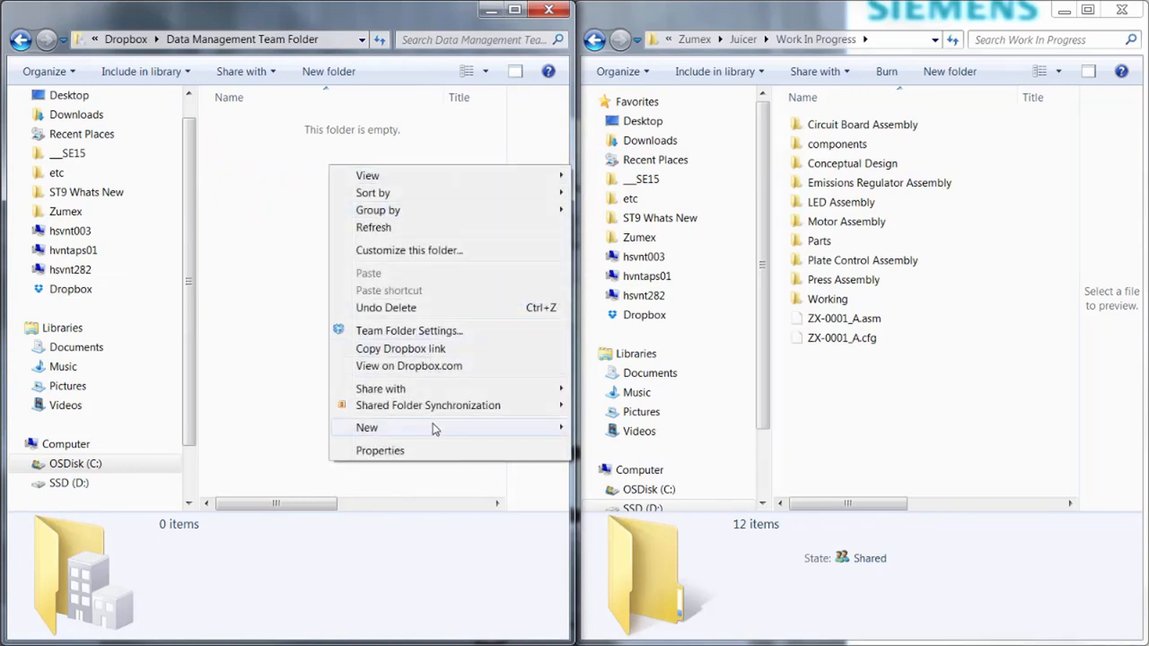
click(609, 428)
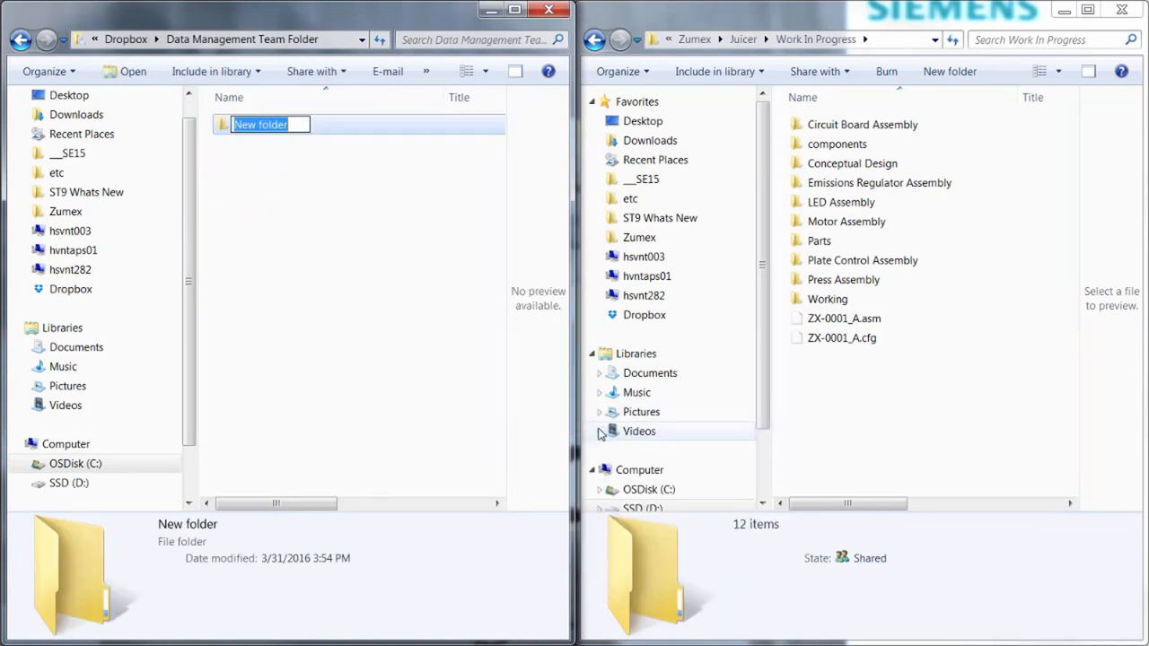
text(Juicer)
key(Return)
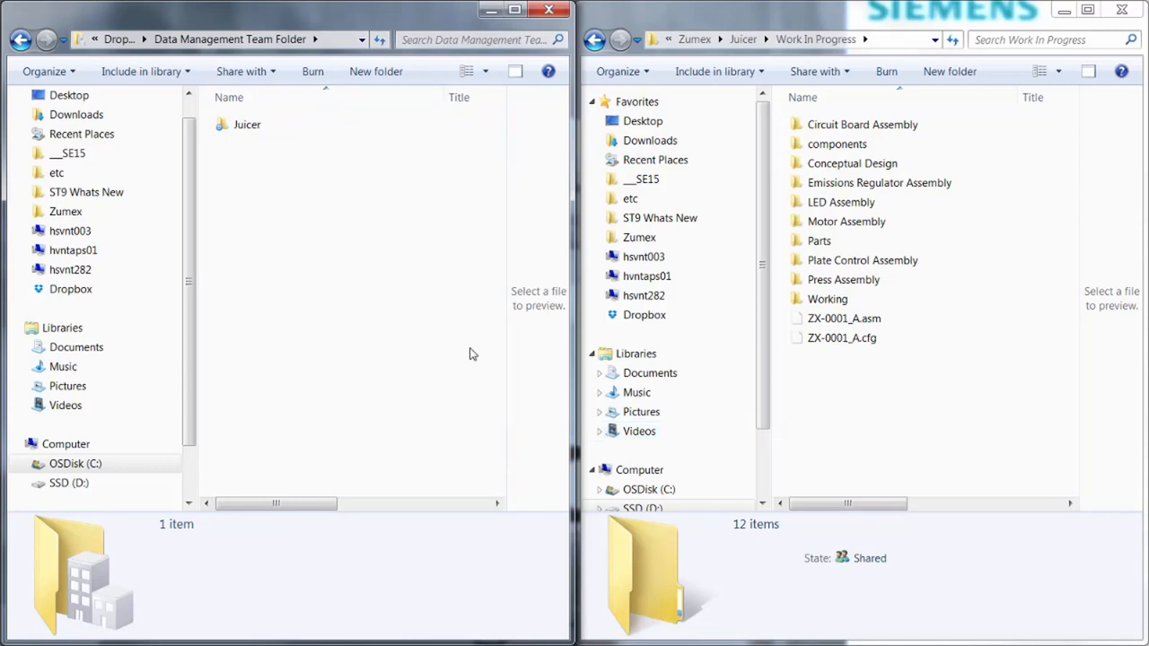
Copy all 12 Work In Progress folders and files into the new Juicer folder
double_click(241, 130)
mouse_move(862, 386)
mouse_down()
mouse_move(797, 145)
mouse_move(837, 127)
mouse_move(323, 262)
mouse_up()
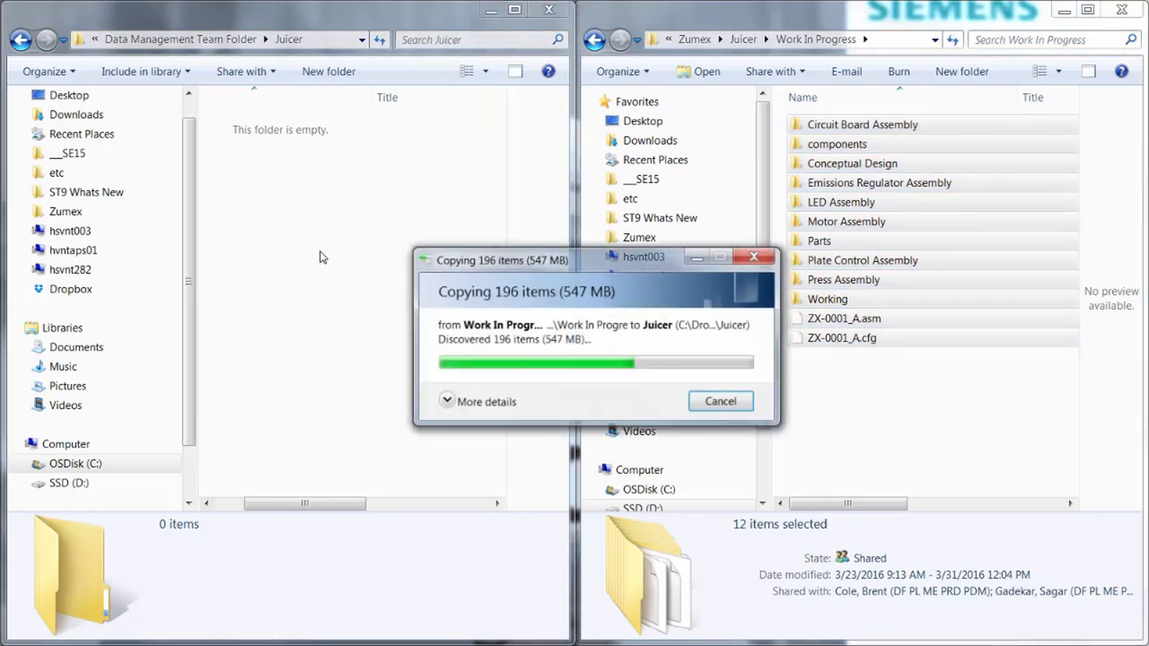
drag(307, 505, 260, 505)
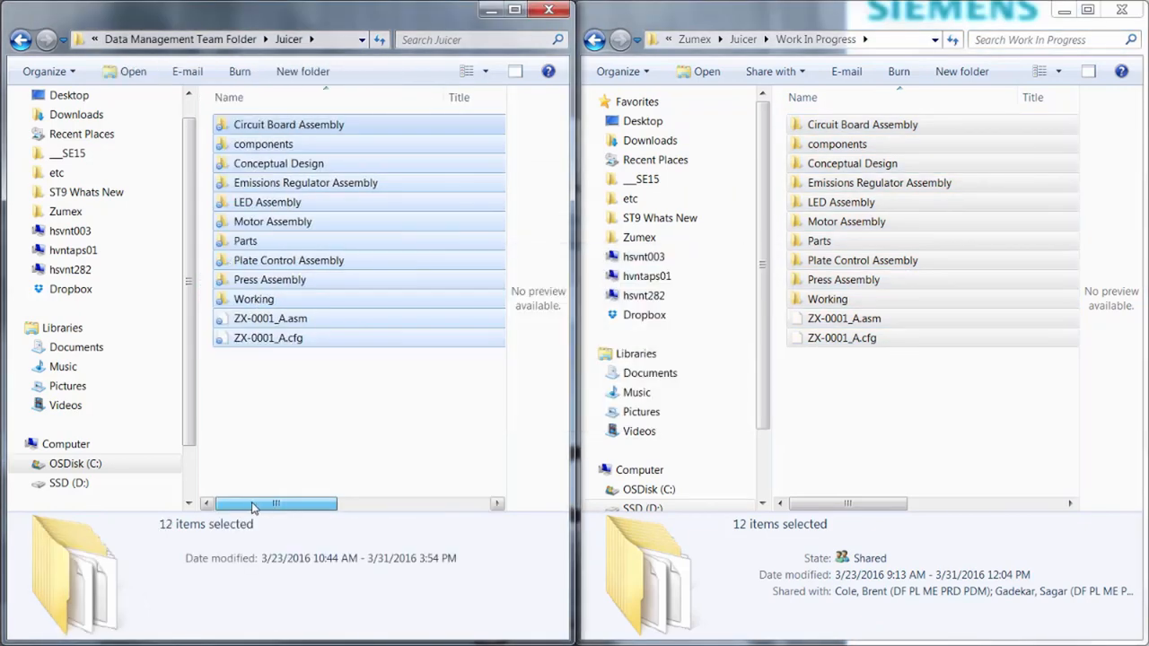